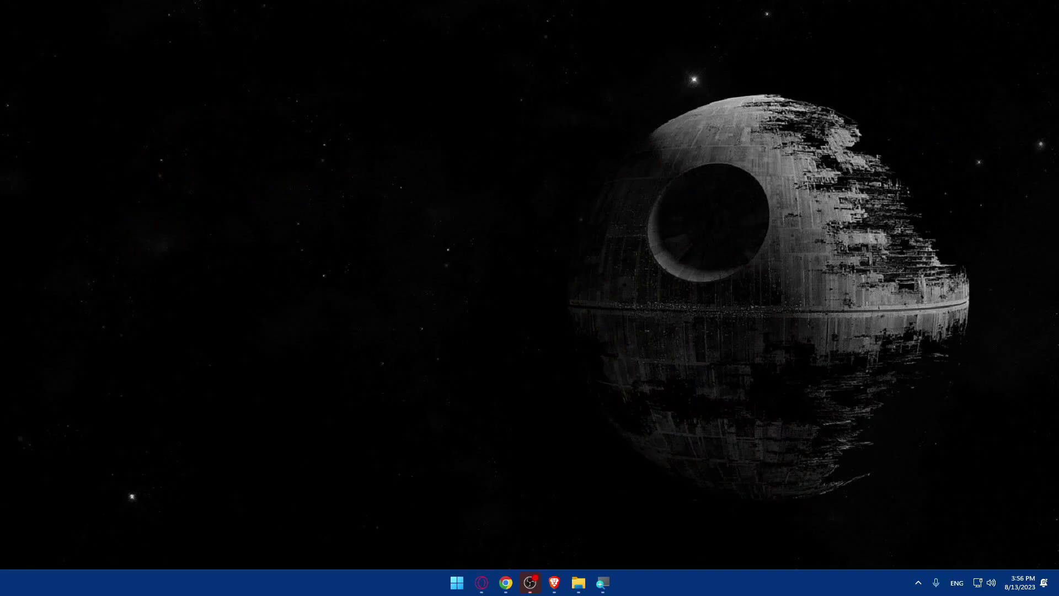
Bring the empty Brave new-tab window forward and load flippa.com
mouse_move(554, 582)
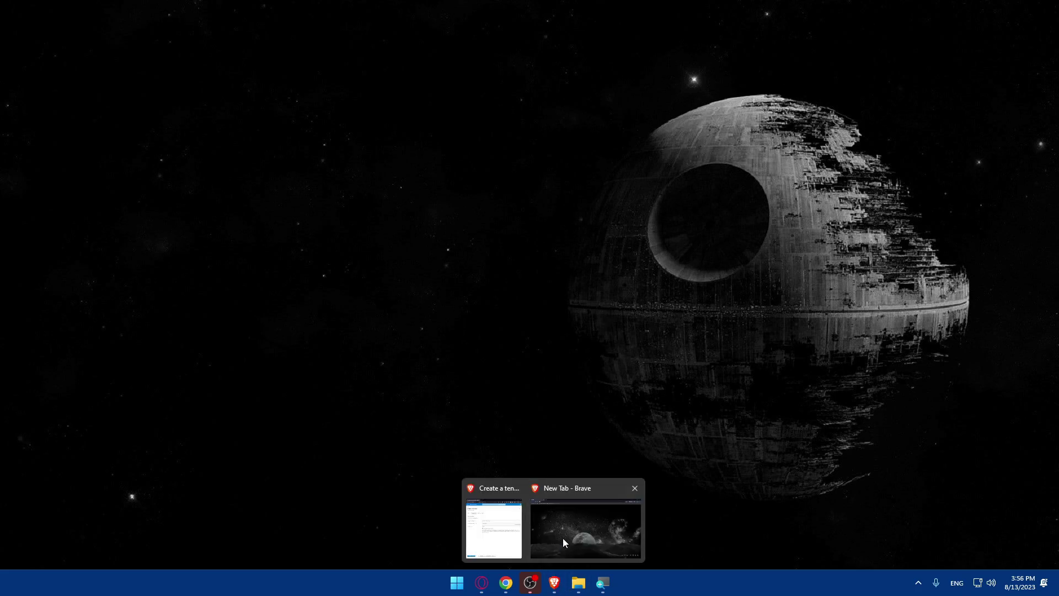
left_click(562, 538)
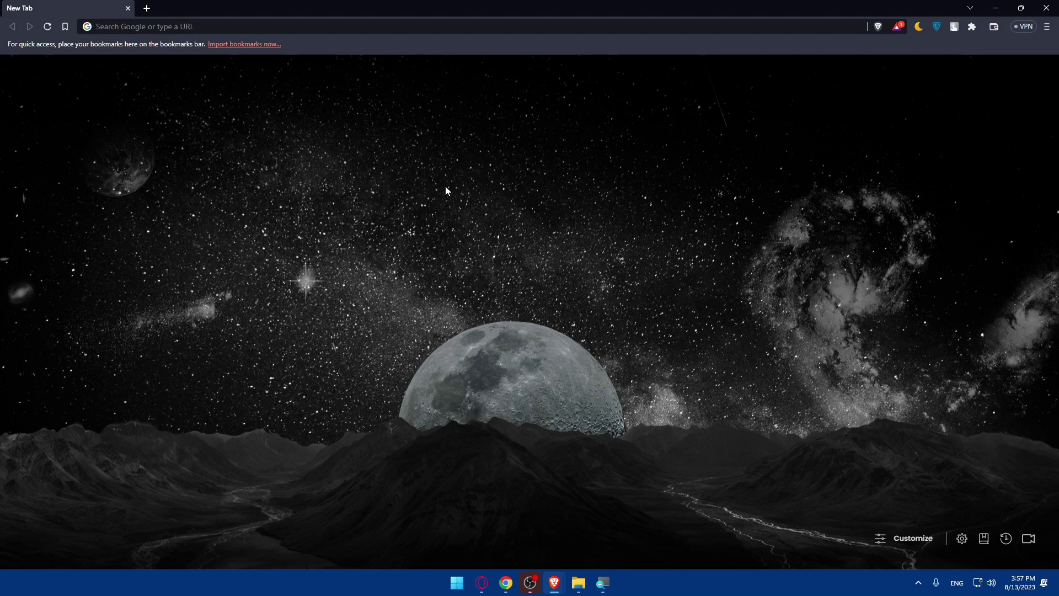
left_click(171, 27)
type("fl")
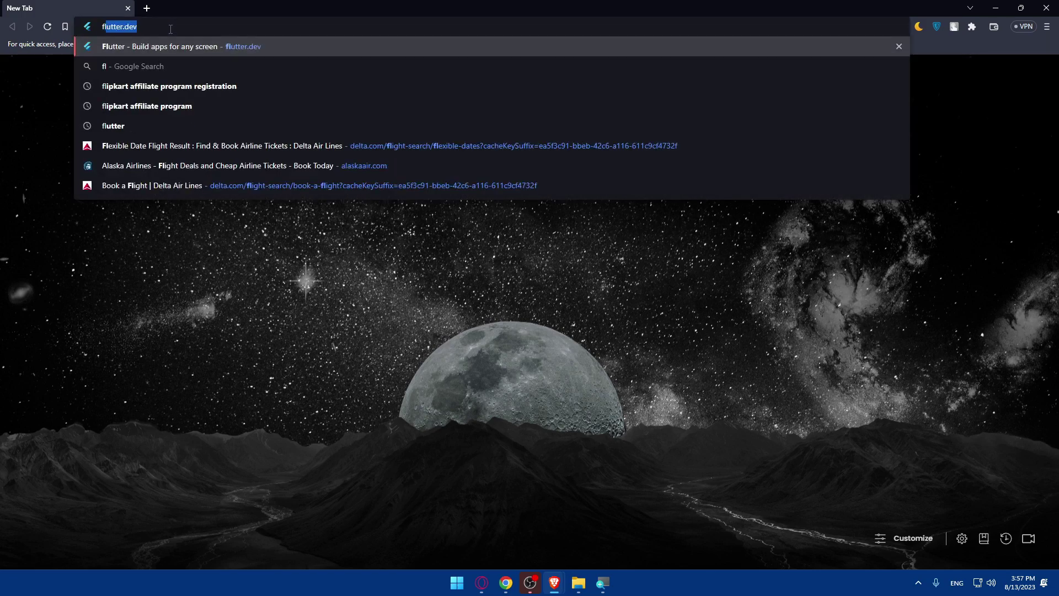
type("ippa")
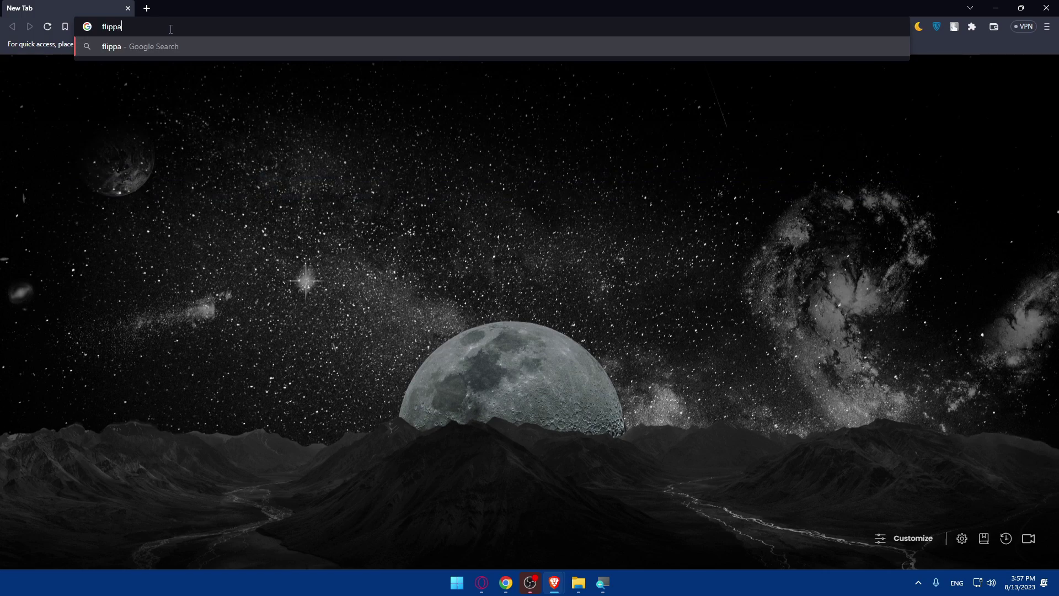
type(".com")
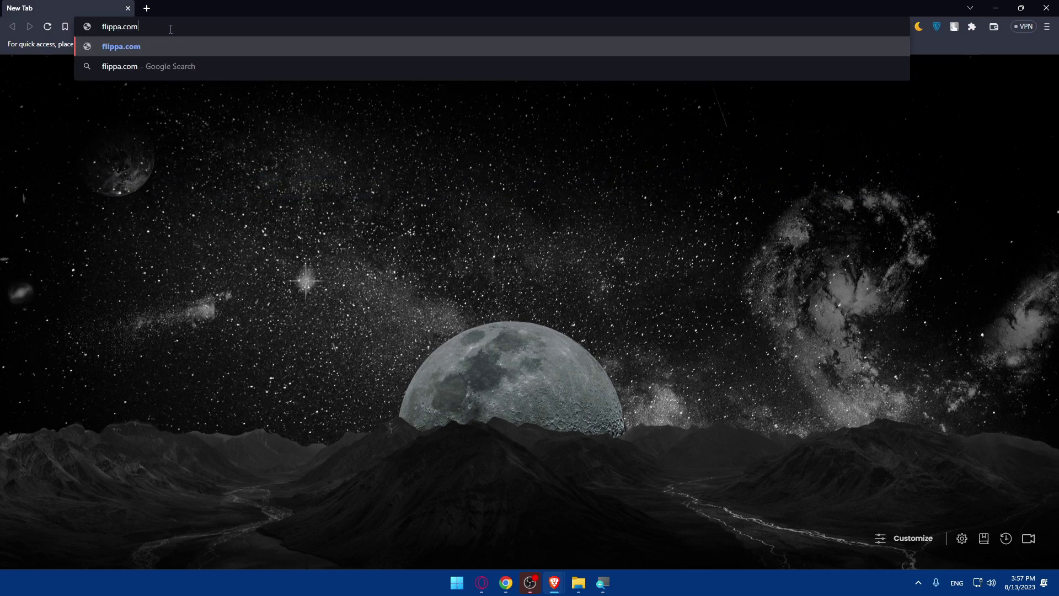
key("Return")
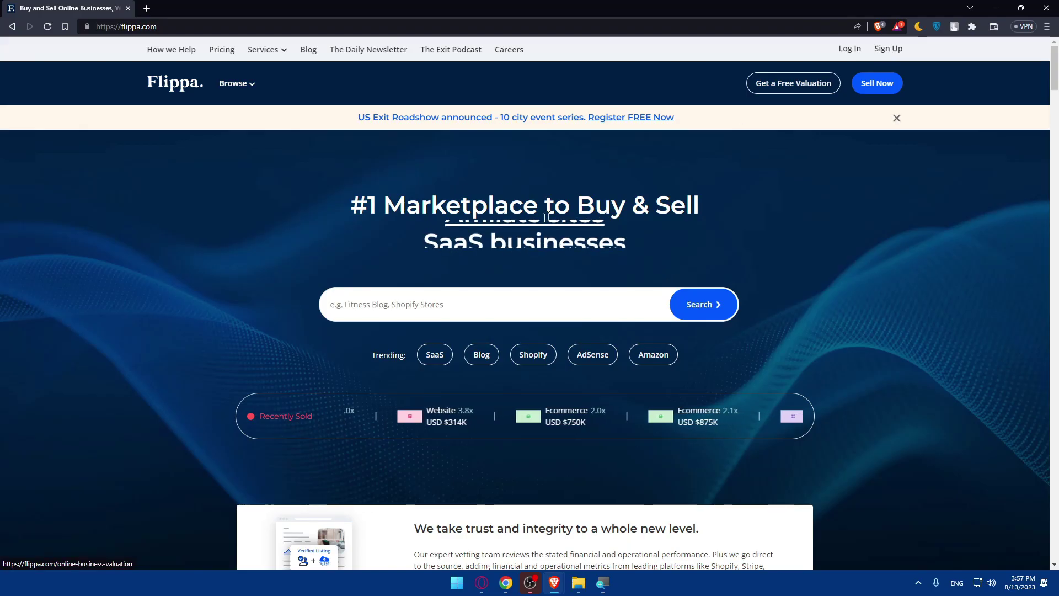
Scroll down through the featured business listings on Flippa's homepage and back to the top
scroll(486, 248, "down", 10)
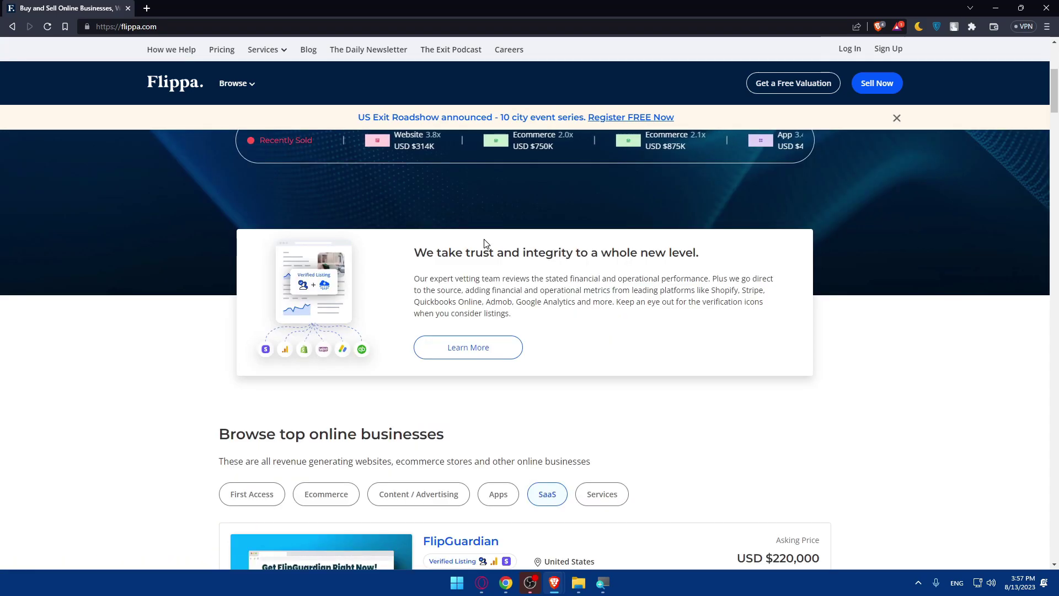
scroll(486, 244, "down", 5)
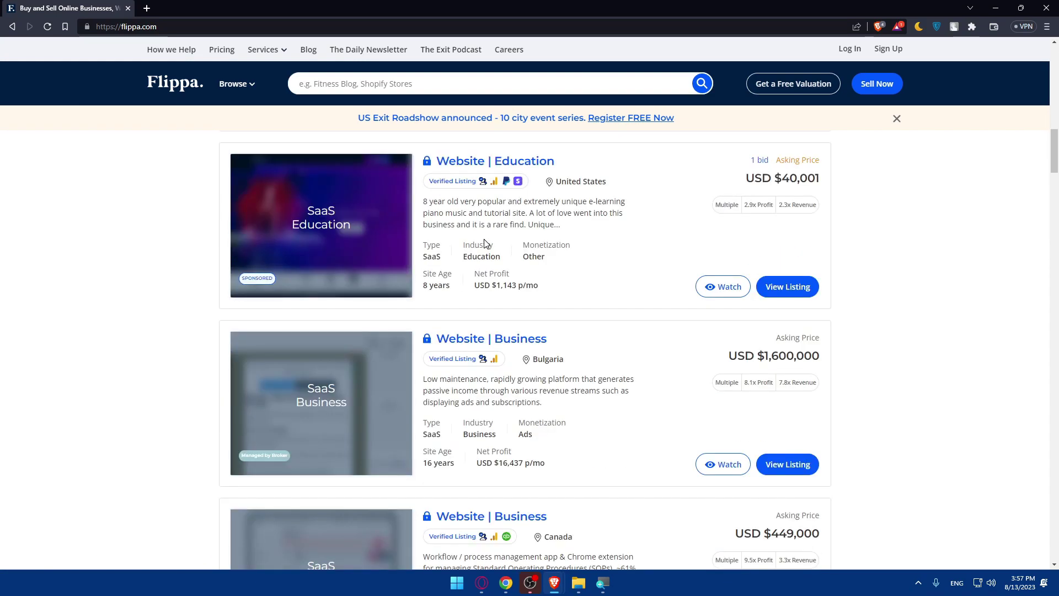
scroll(589, 279, "down", 5)
scroll(589, 279, "up", 15)
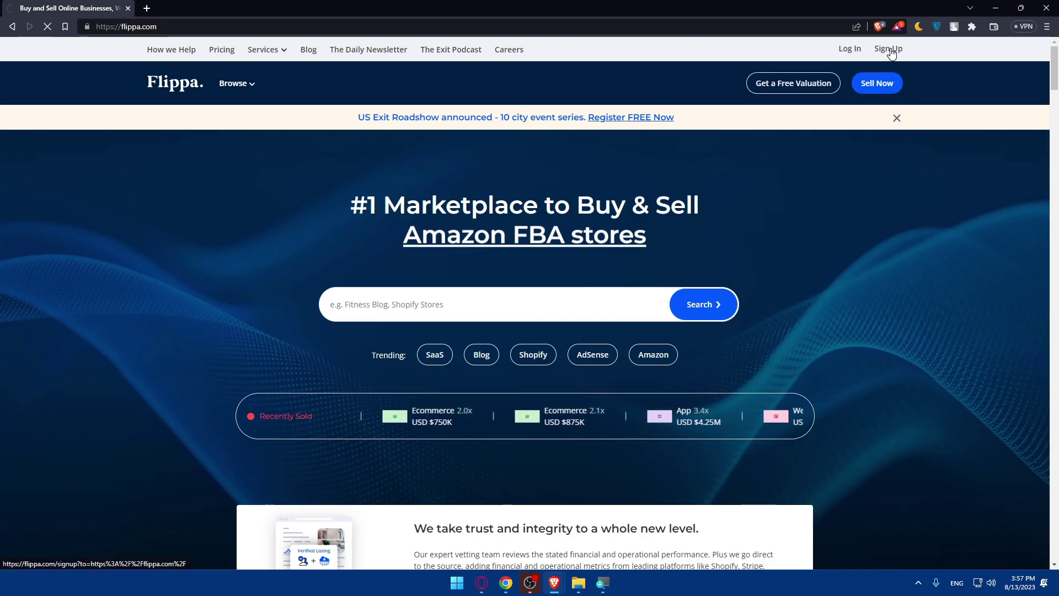
Sign up for Flippa with Google, choosing the Google account in the picker
left_click(892, 52)
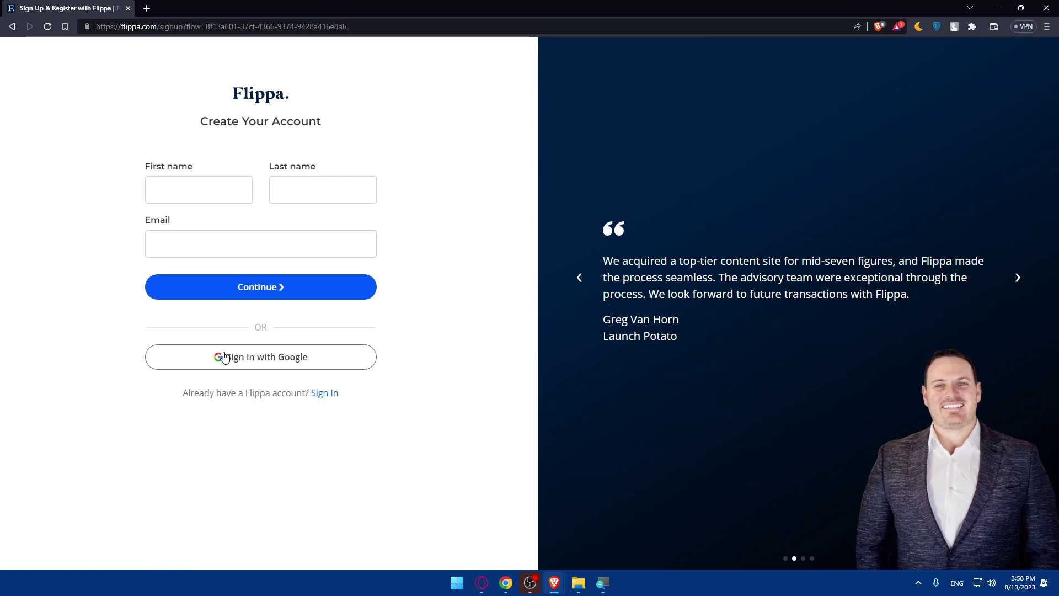
left_click(329, 393)
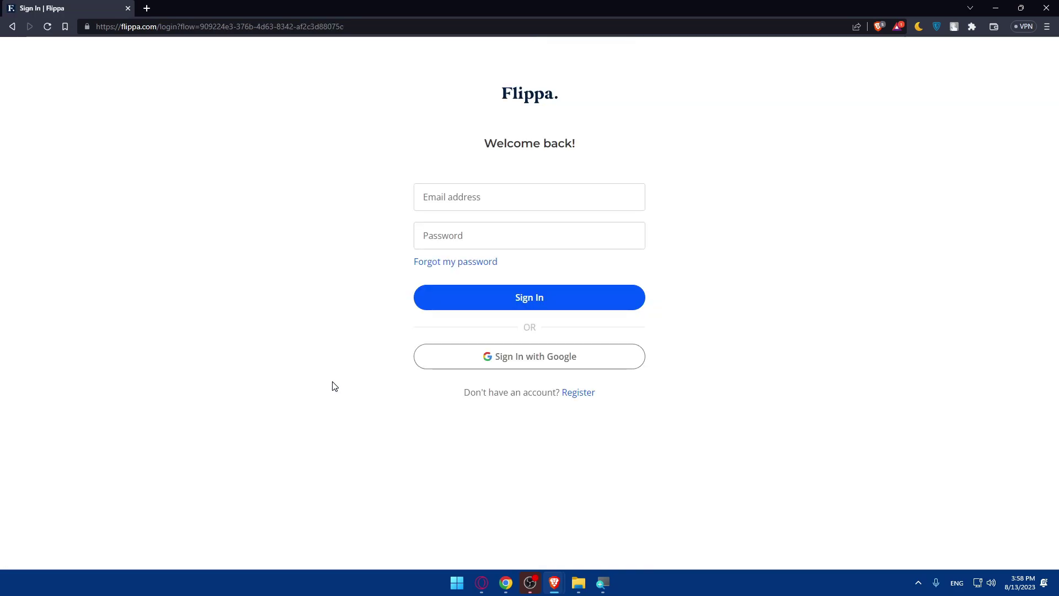
left_click(578, 392)
left_click(268, 359)
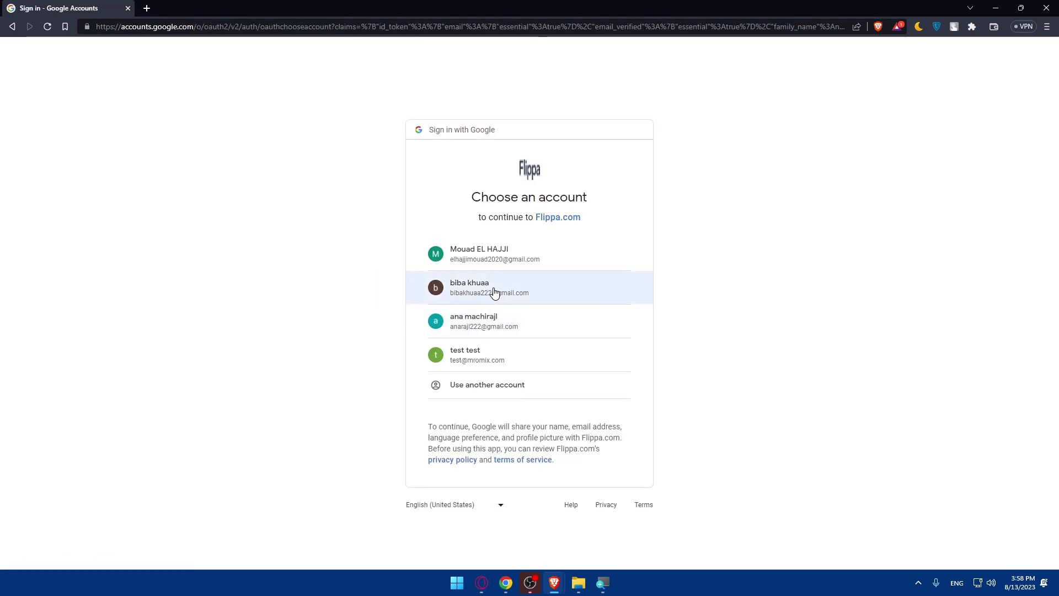
left_click(492, 291)
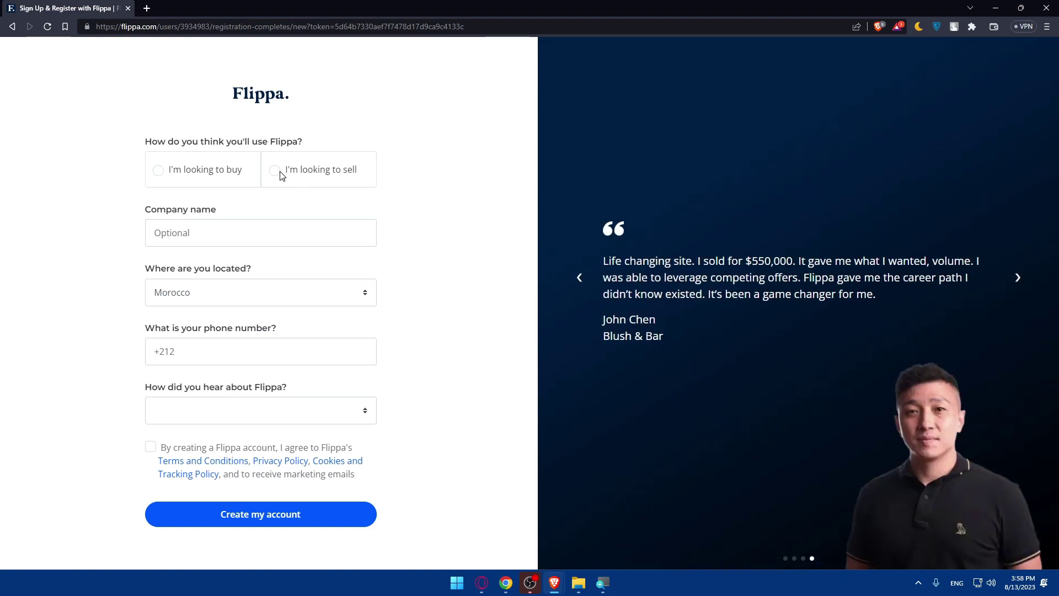
Mark the account as for selling, leave company blank, keep Morocco and use the saved phone number
left_click(276, 172)
left_click(190, 222)
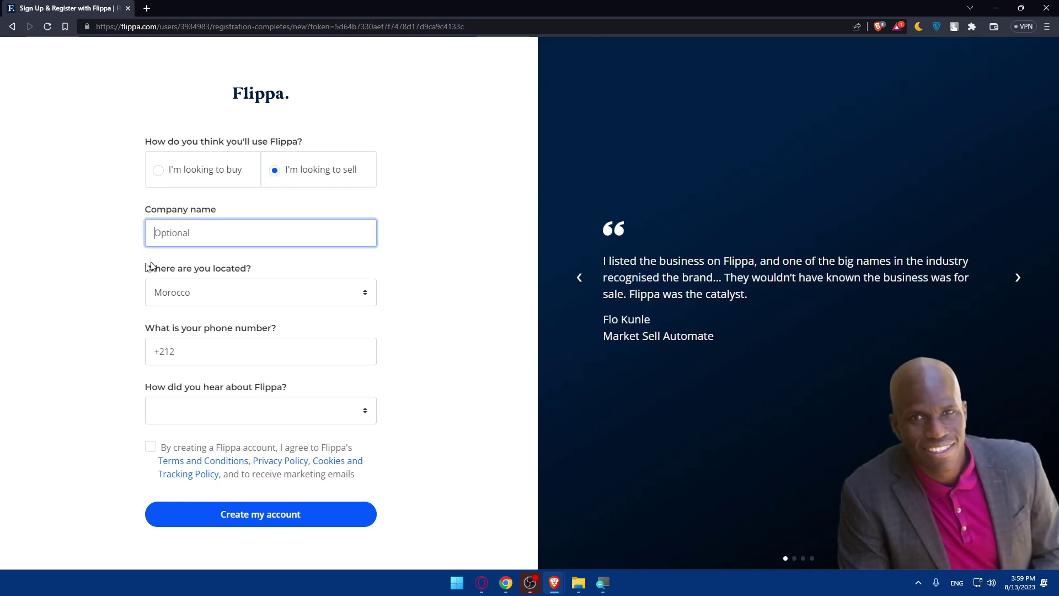
left_click(83, 267)
left_click(171, 296)
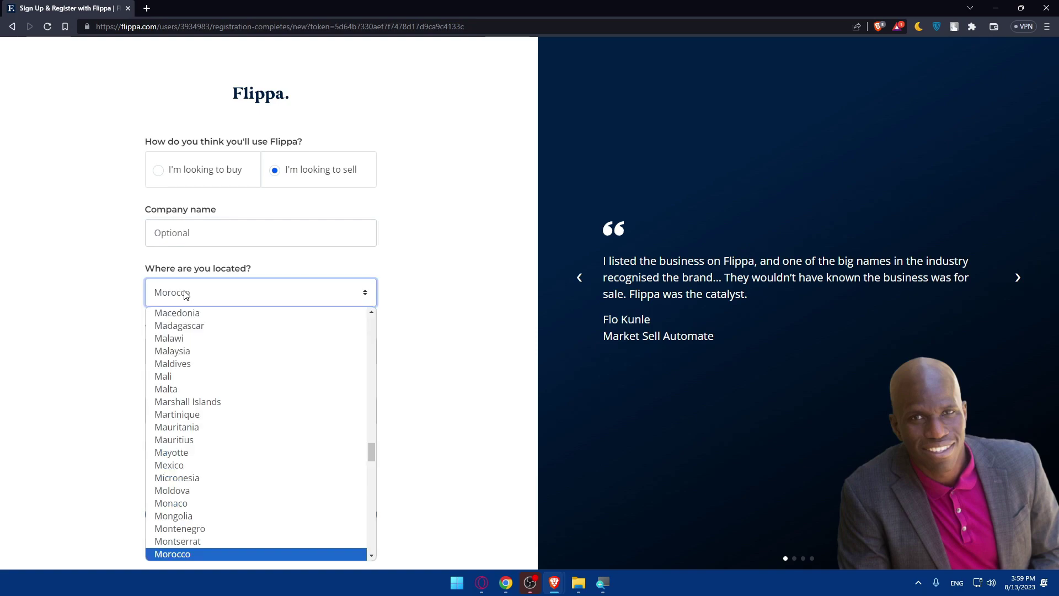
left_click(186, 295)
left_click(211, 356)
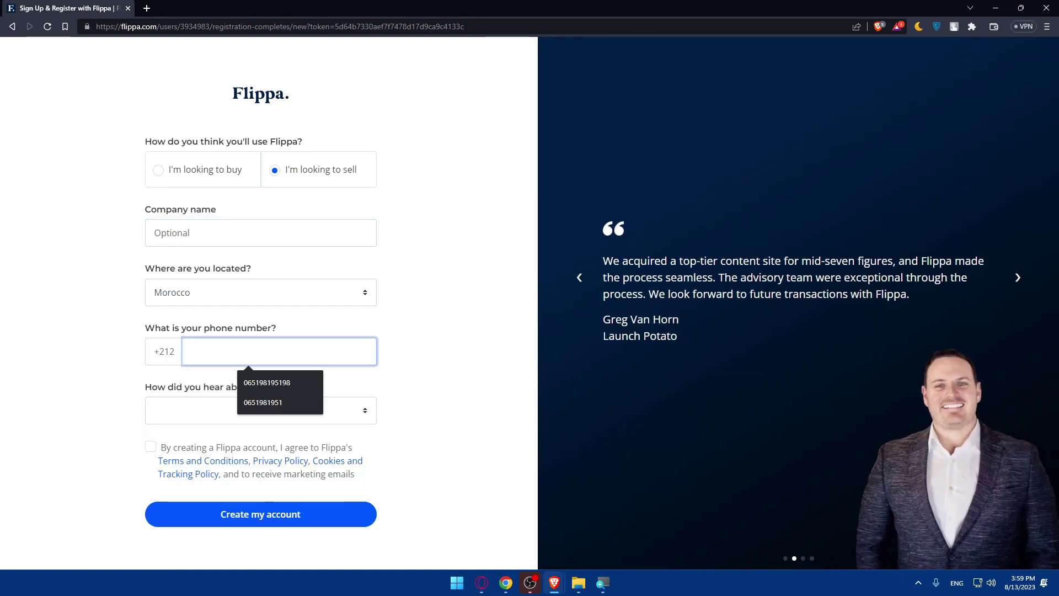
left_click(265, 405)
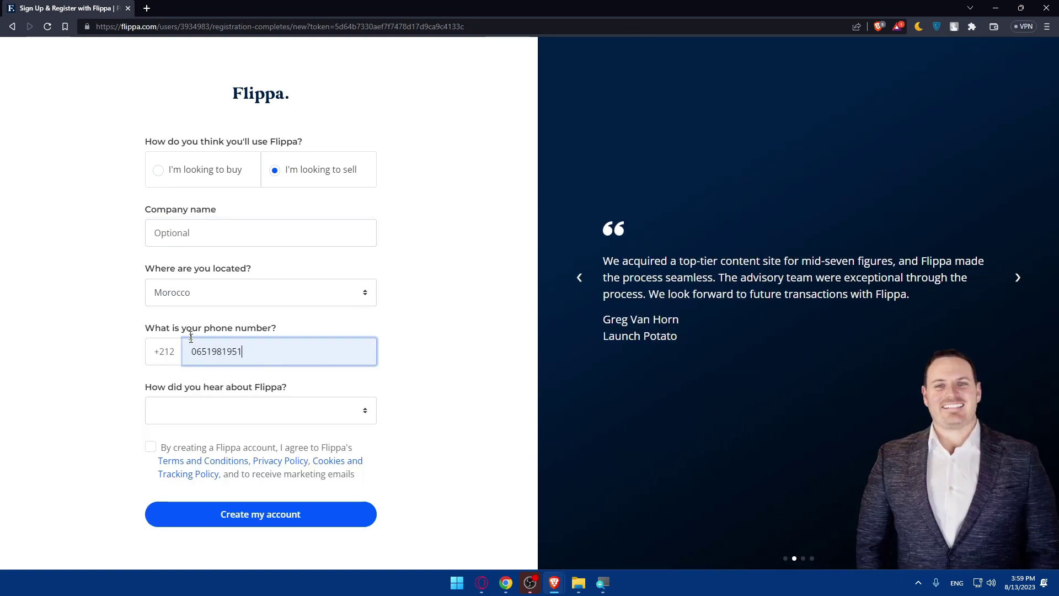
Answer Other for how you heard about Flippa, accept the terms and create the account
left_click(202, 417)
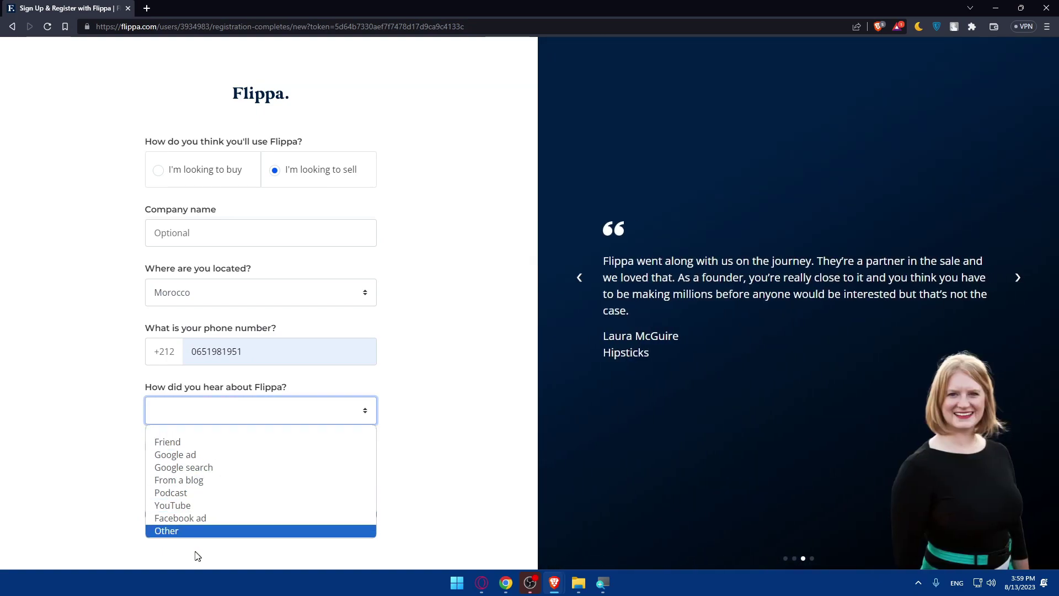
left_click(201, 531)
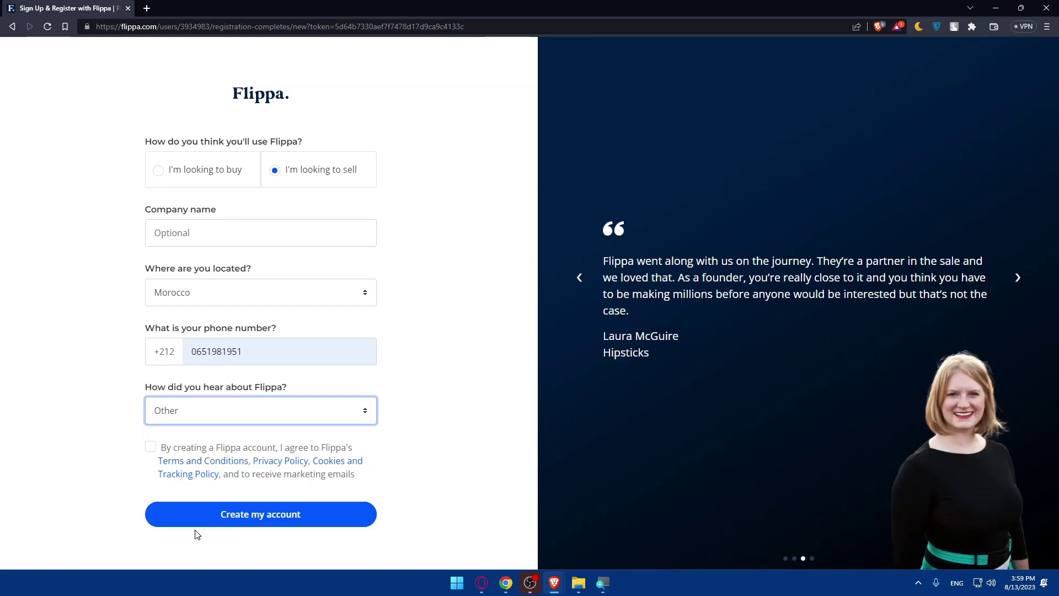
left_click(150, 448)
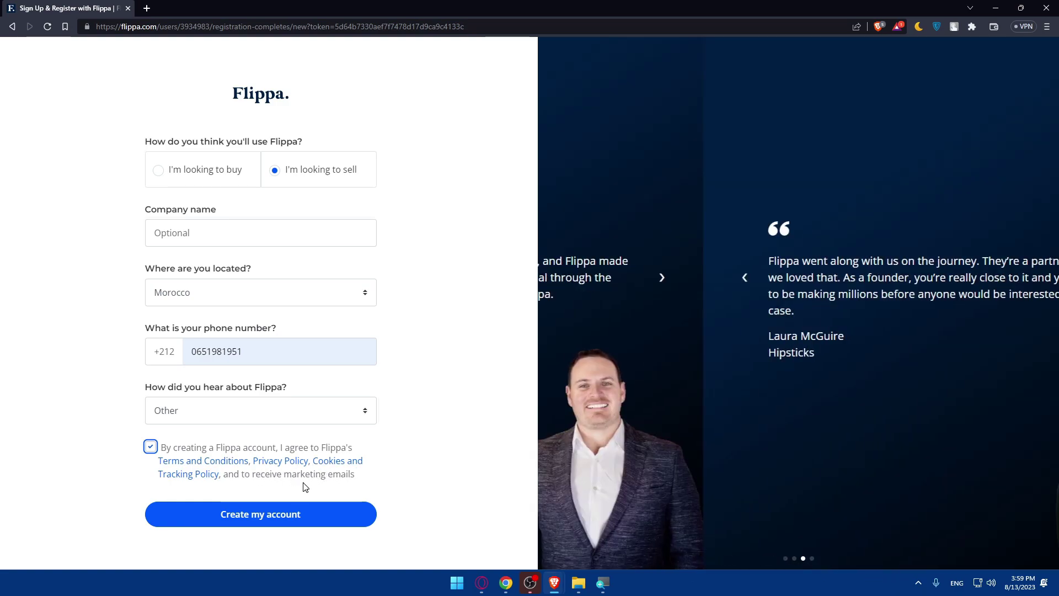
left_click(269, 514)
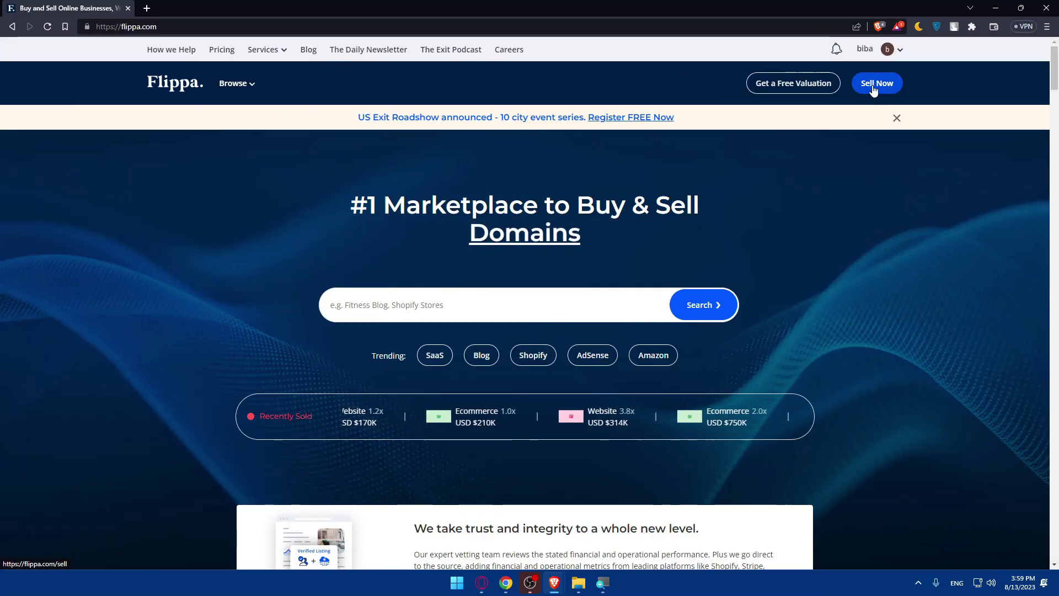
Open Sell Now and submit mromix.com as the URL to list
left_click(875, 88)
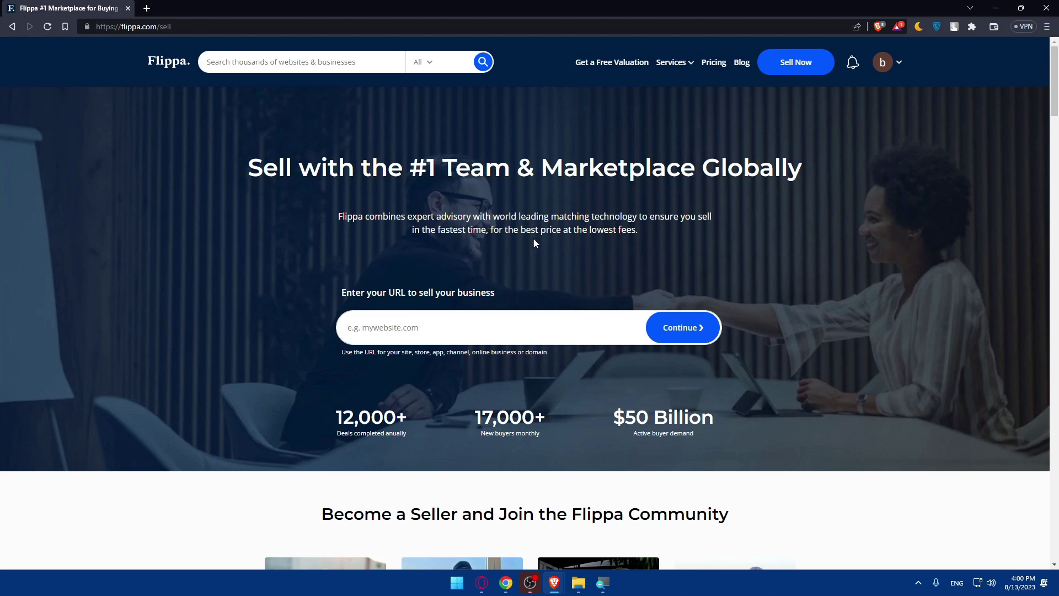
scroll(571, 236, "down", 15)
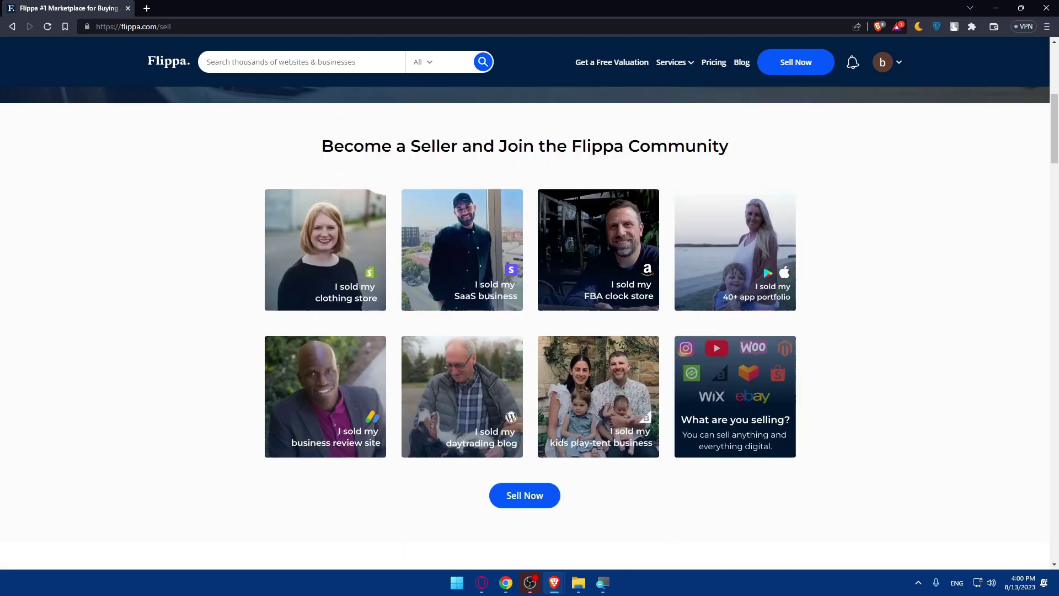
scroll(571, 240, "up", 6)
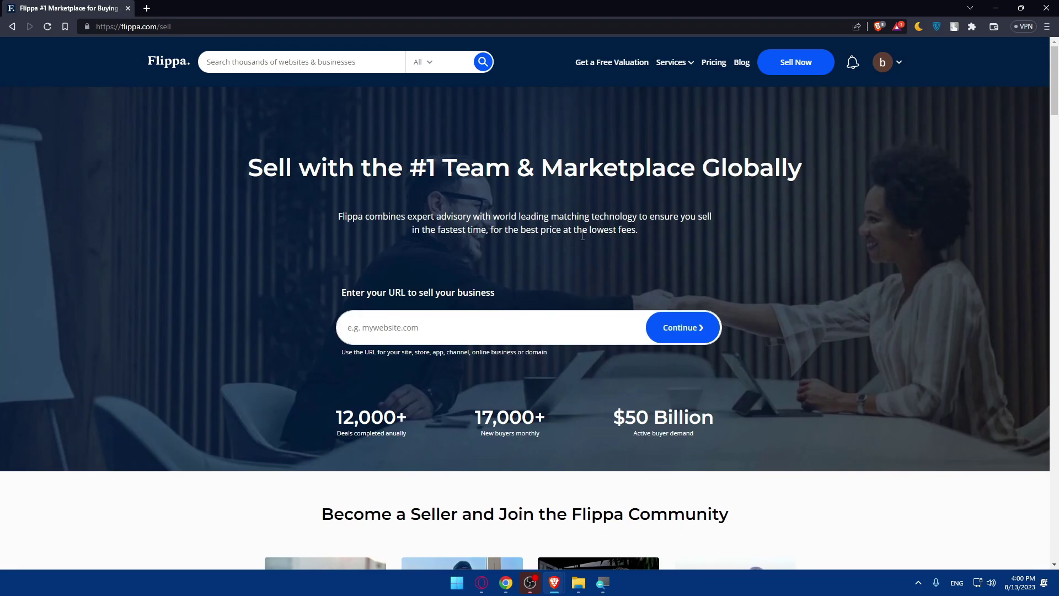
left_click(788, 64)
left_click_drag(340, 298, 512, 296)
left_click(260, 310)
type("mromix.com")
left_click(688, 331)
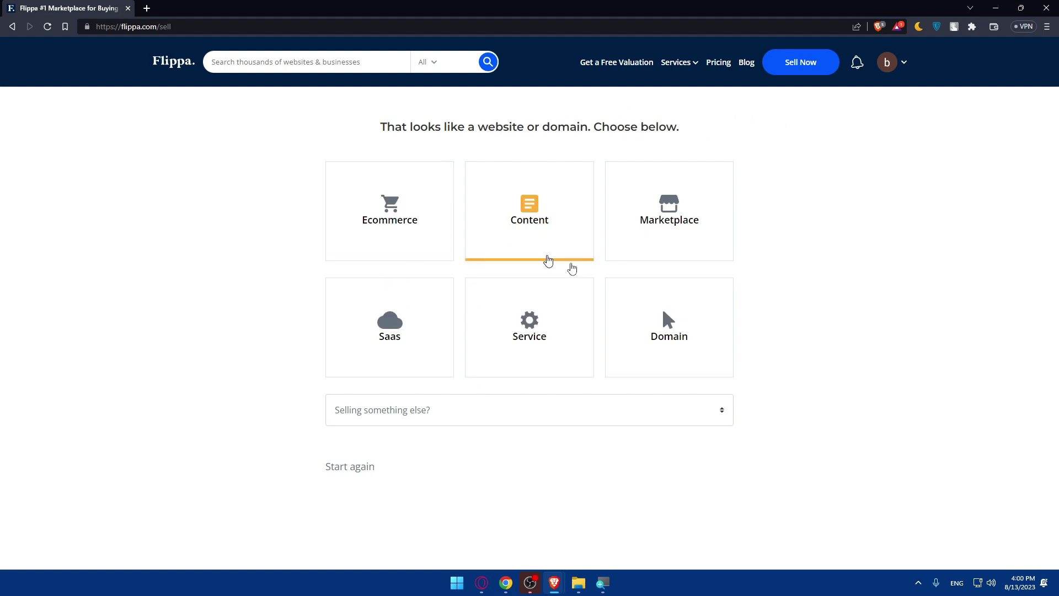
List mromix.com as a domain in the Internet industry with SEO sub-industry
left_click(665, 322)
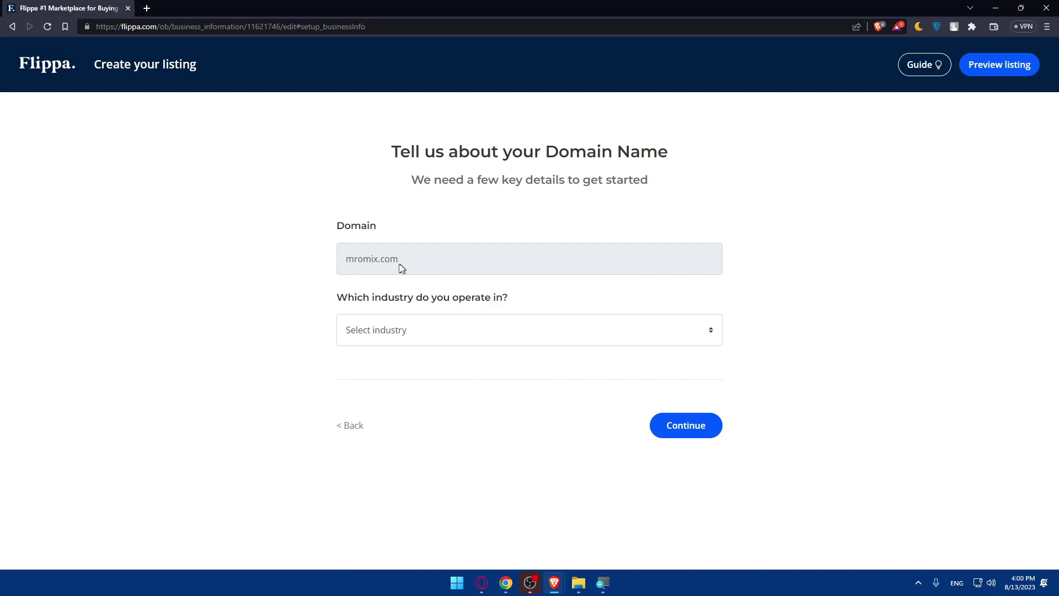
left_click(442, 327)
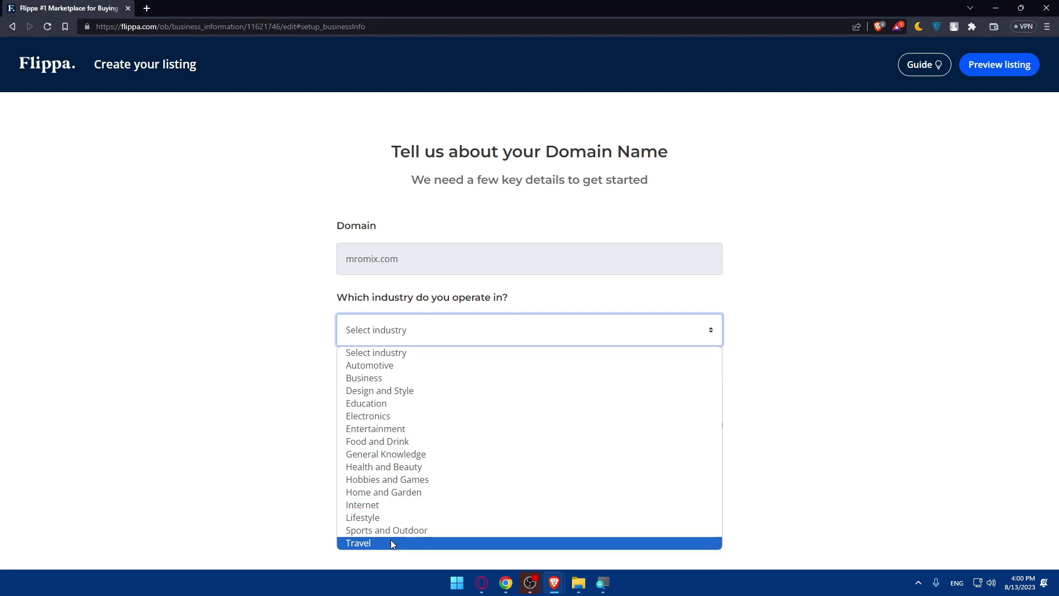
left_click(376, 505)
scroll(453, 425, "down", 1)
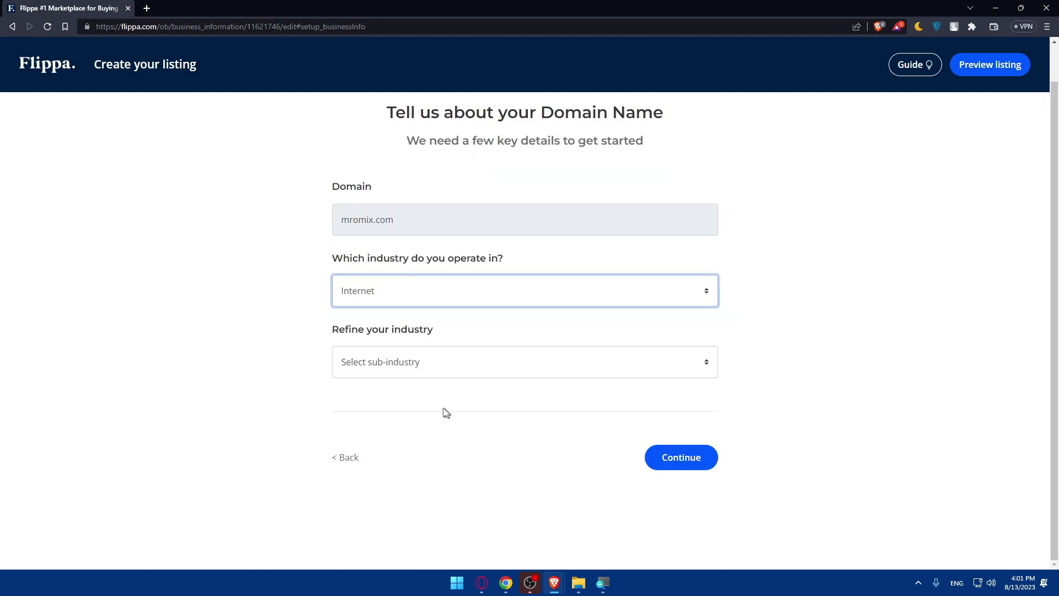
left_click(437, 361)
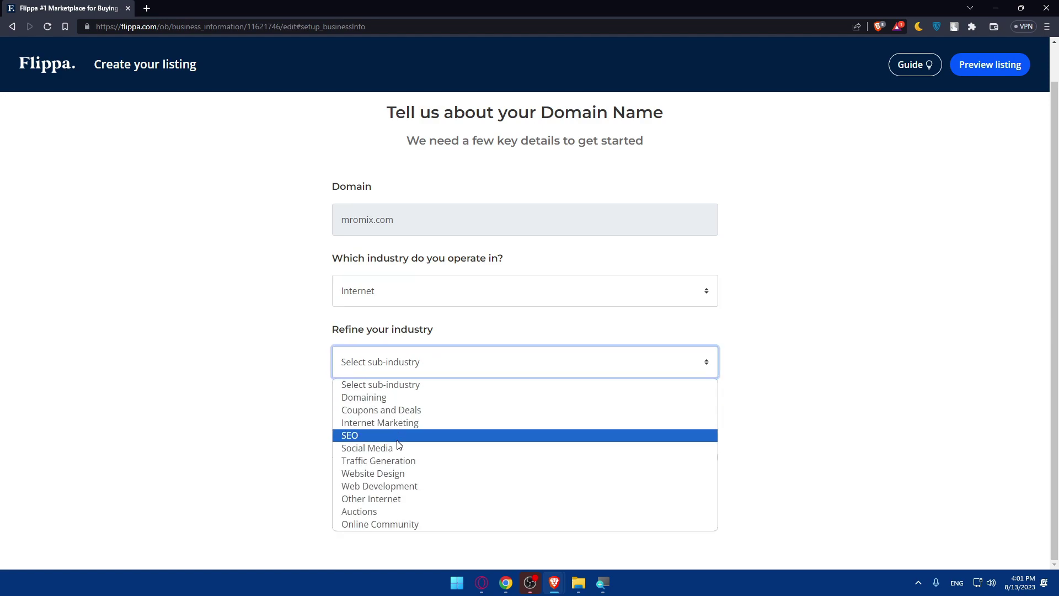
left_click(367, 437)
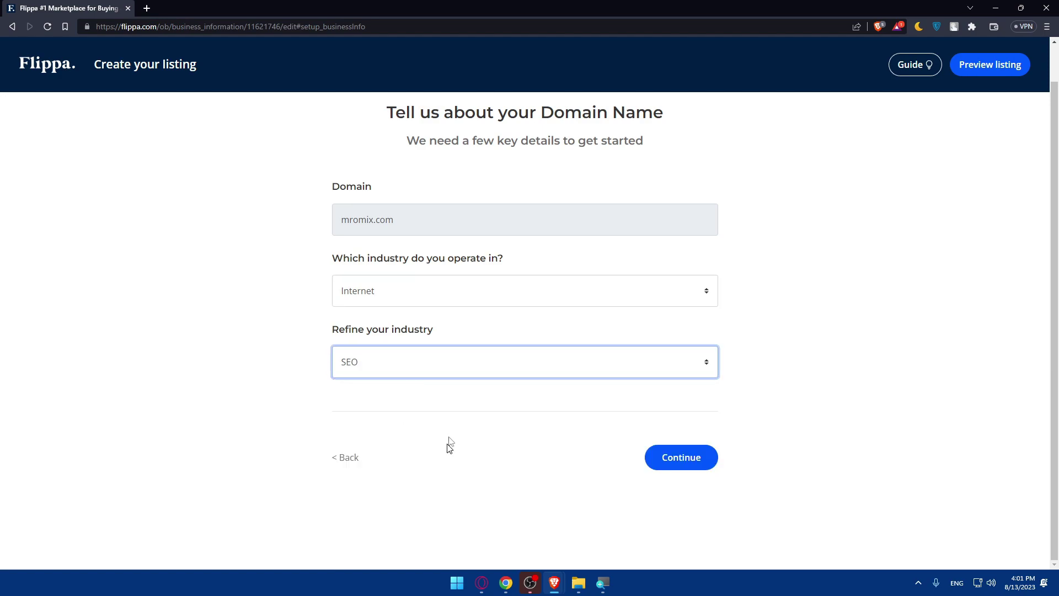
left_click(669, 473)
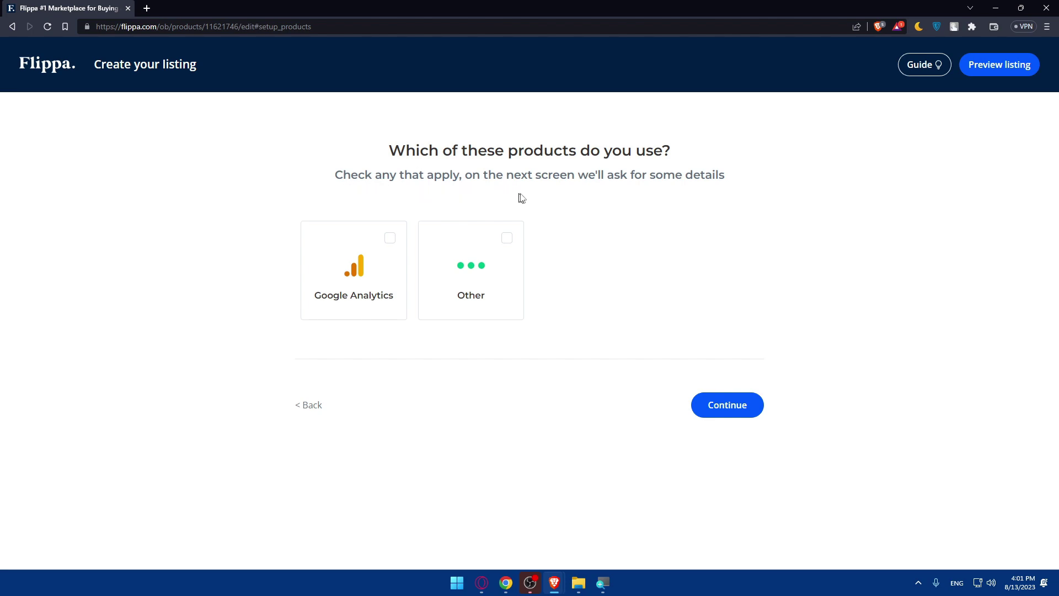
Select Other as the only product used and continue to Data Integrations
left_click(390, 238)
left_click(390, 240)
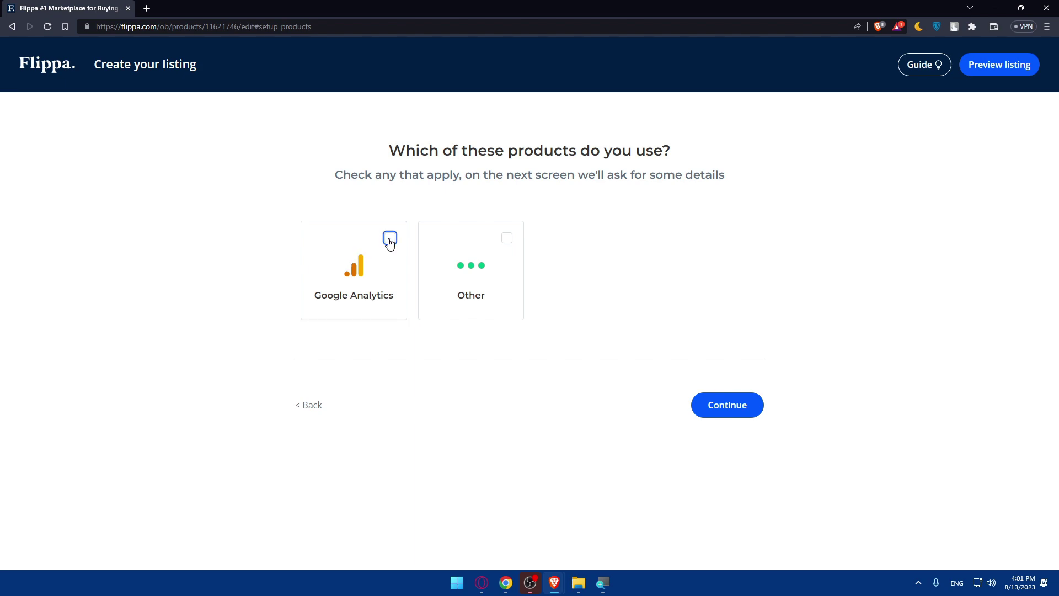
left_click(508, 241)
left_click(511, 242)
left_click(511, 242)
left_click(724, 410)
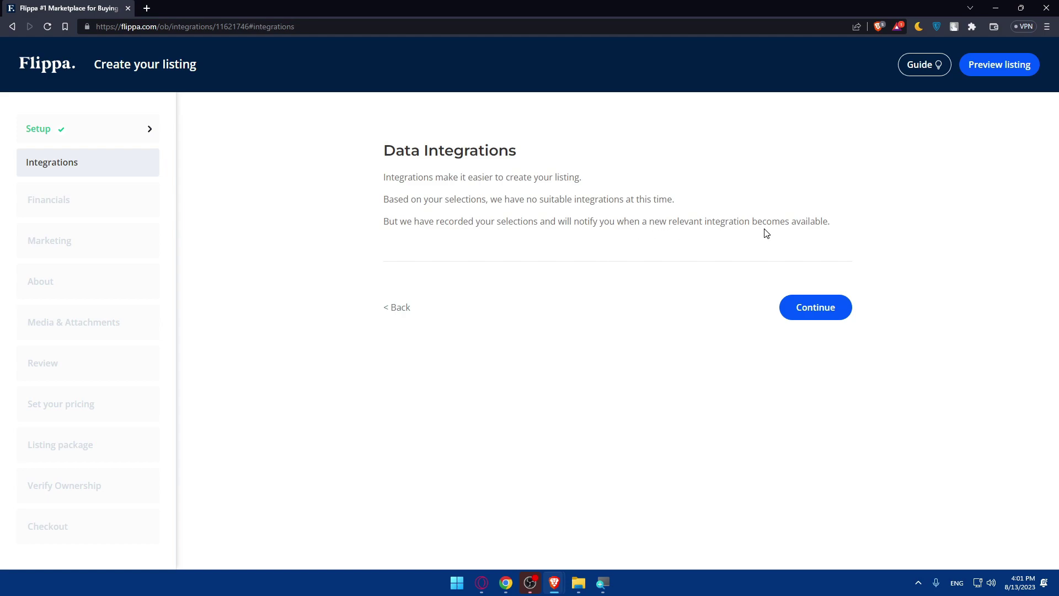
Continue past Data Integrations and look over the primary expenses form
left_click(820, 304)
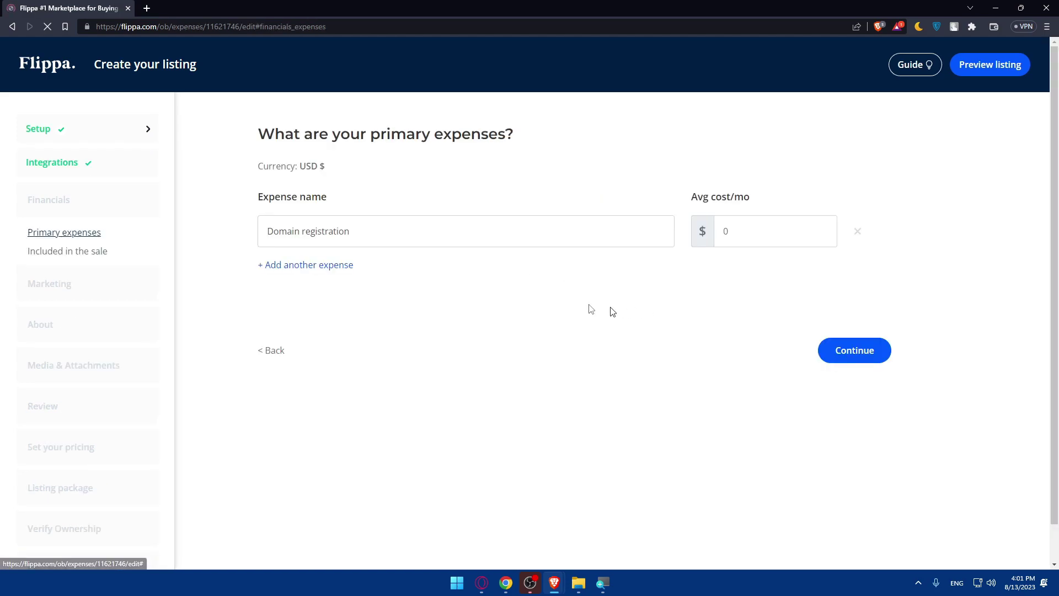
scroll(122, 183, "down", 1)
scroll(102, 224, "up", 1)
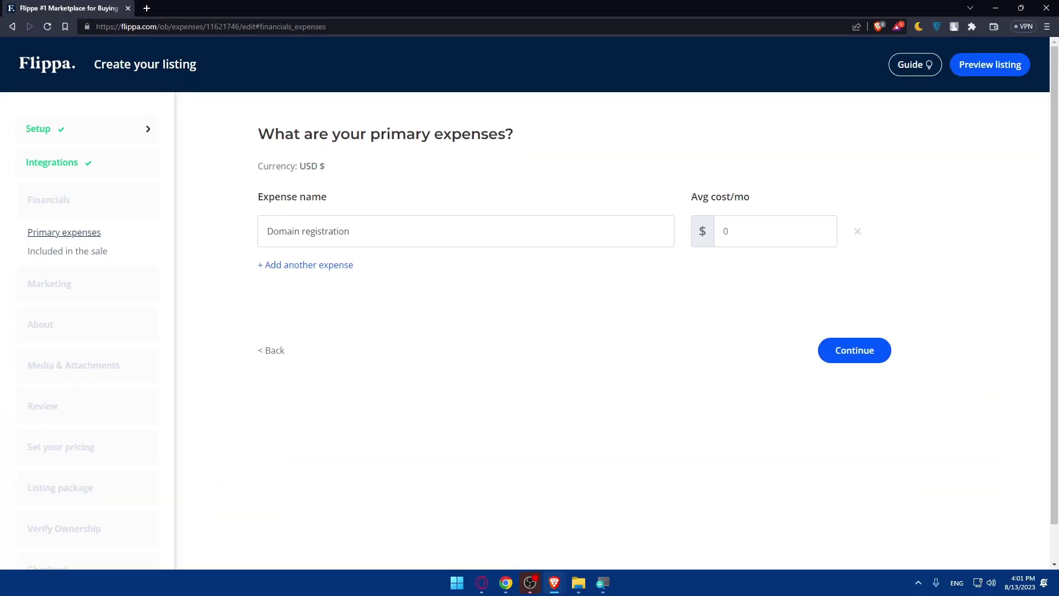
scroll(92, 218, "down", 1)
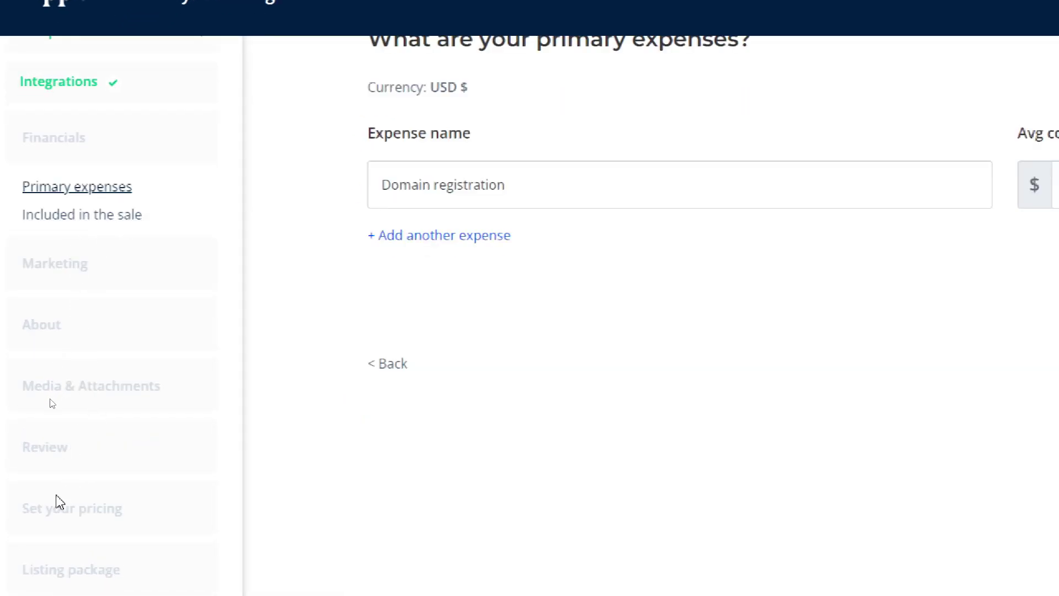
scroll(83, 500, "down", 2)
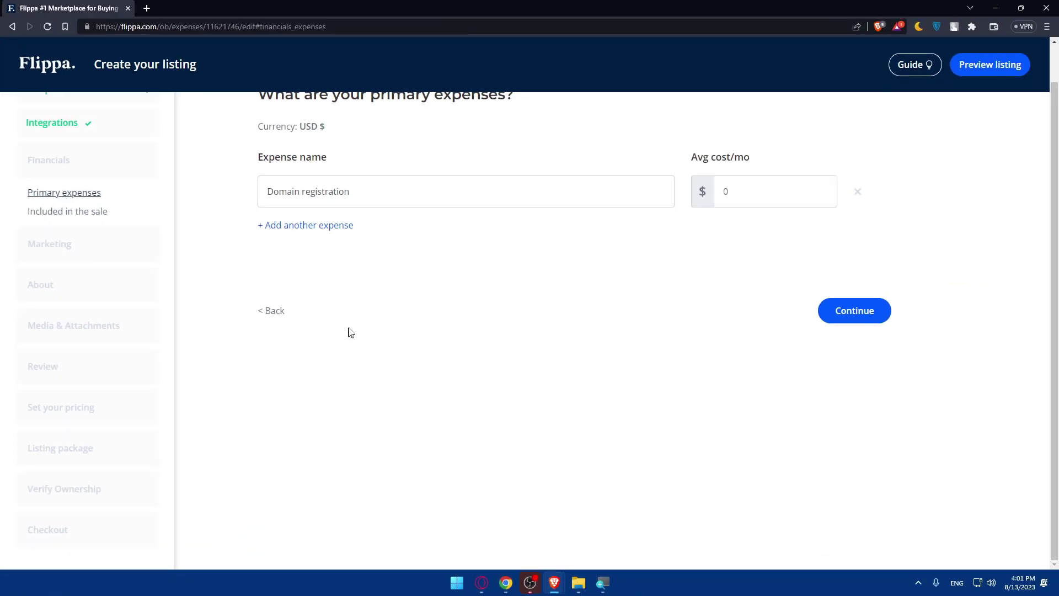
scroll(345, 314, "up", 1)
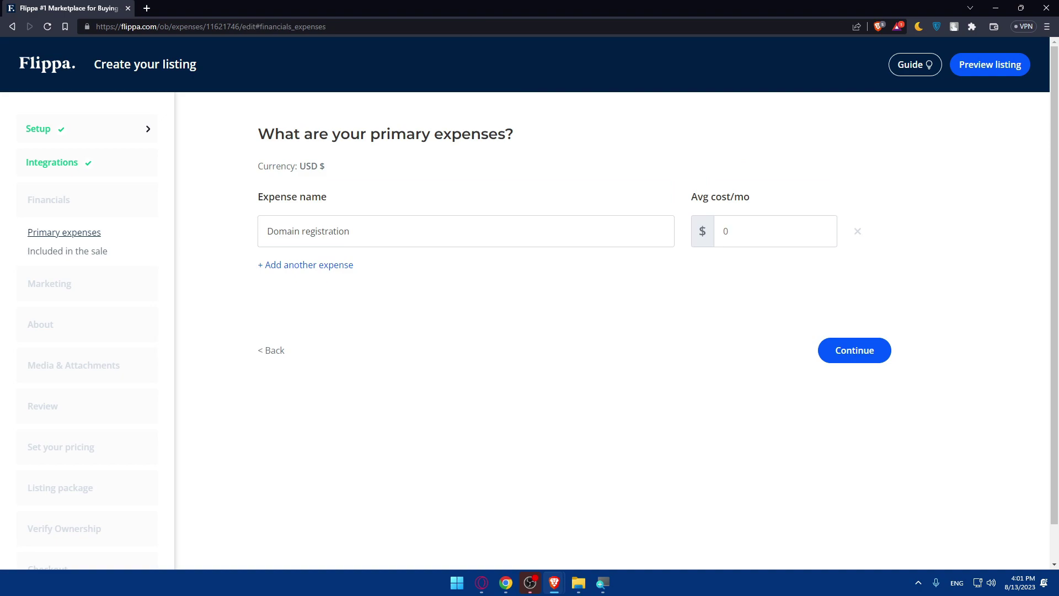
Rename the $20/month expense from 'Domain registration' to 'test' and continue to assets
left_click(331, 232)
left_click_drag(353, 232, 267, 231)
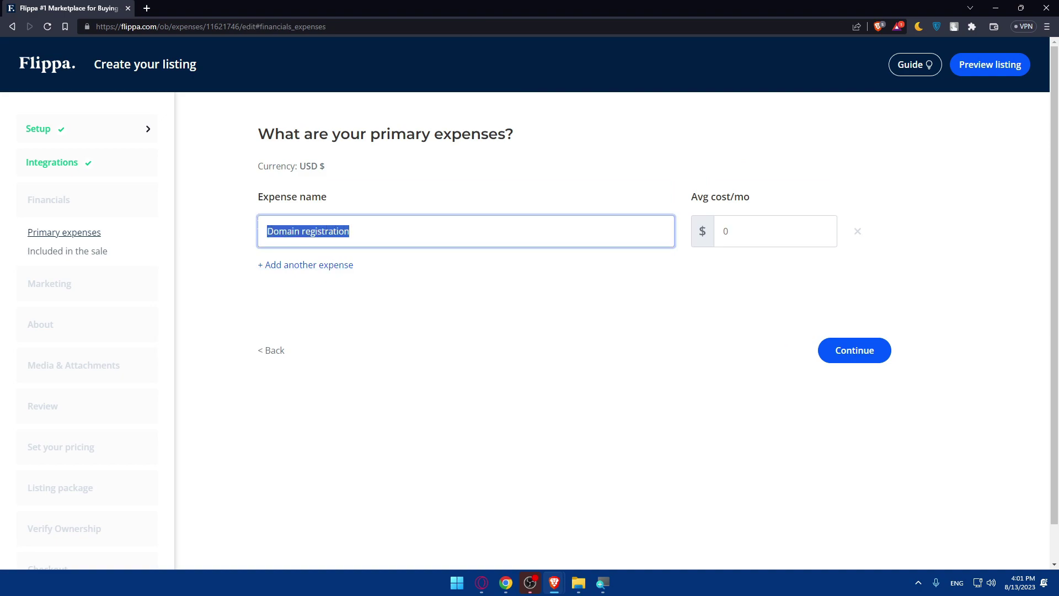
left_click(717, 231)
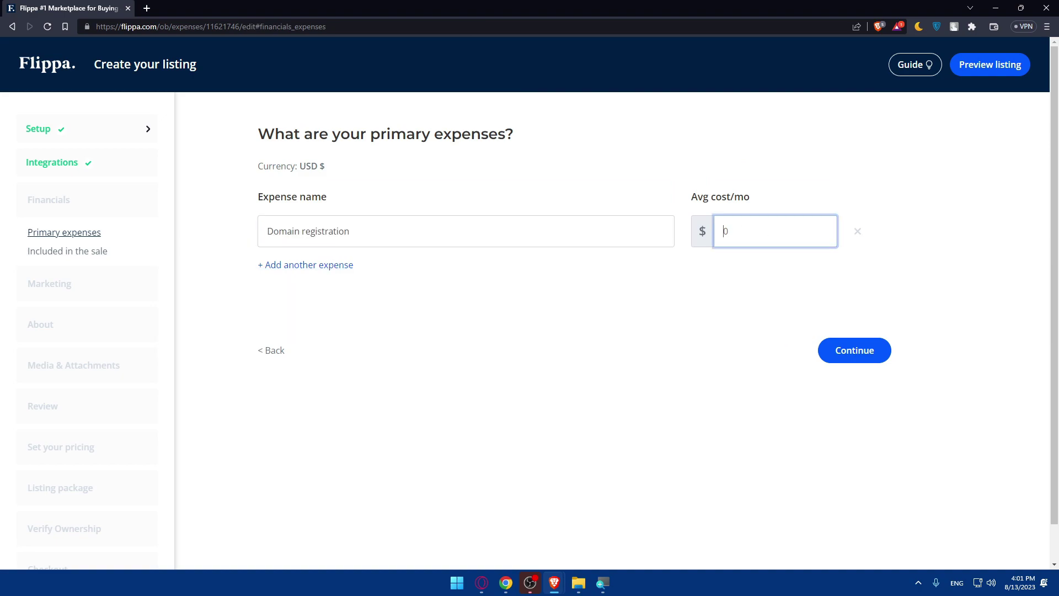
left_click(401, 243)
left_click_drag(397, 235, 220, 220)
type("test")
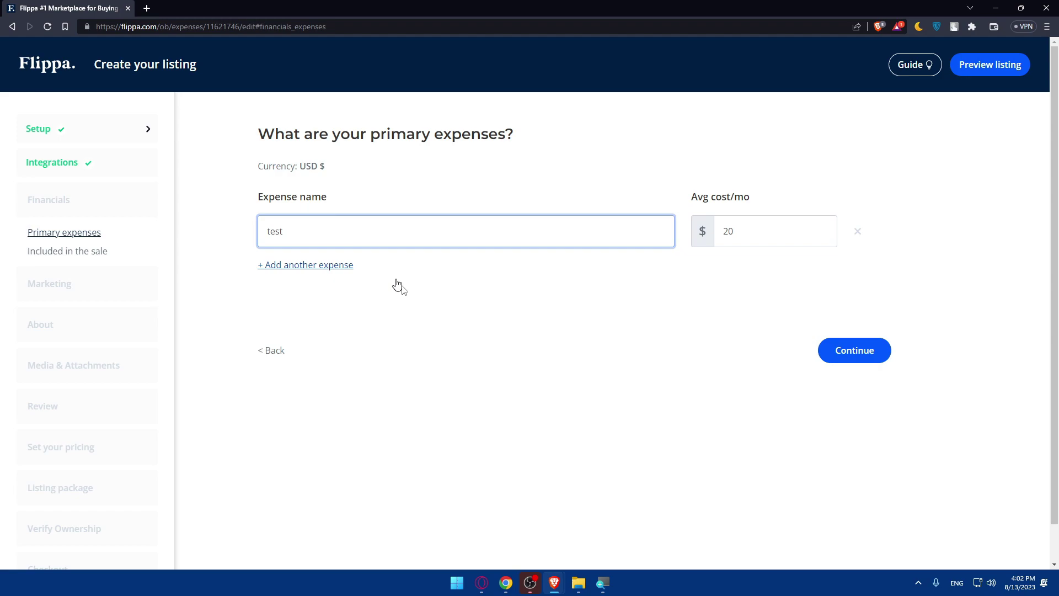
left_click(879, 362)
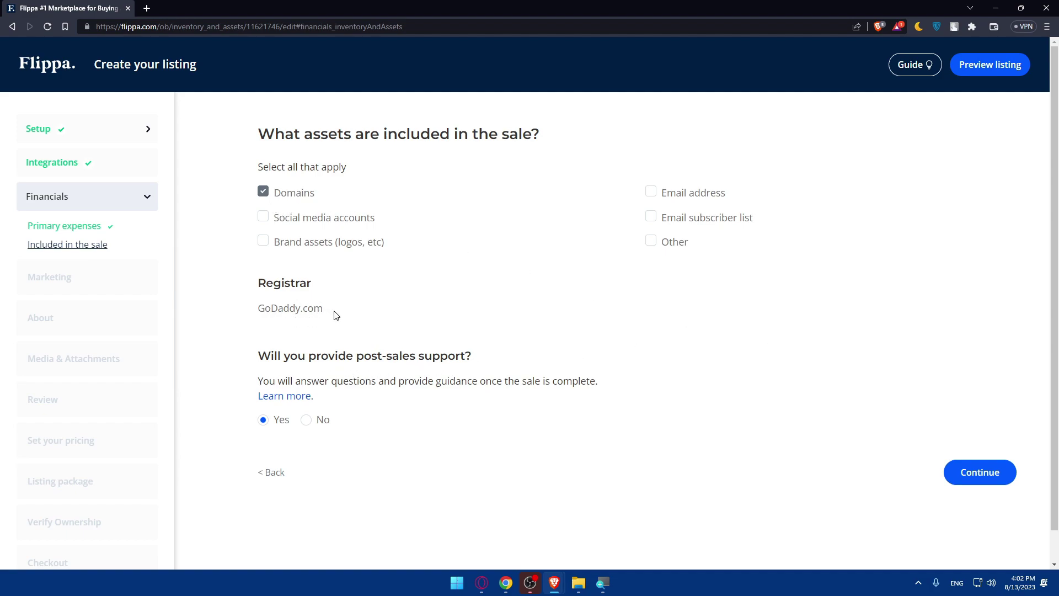
Review the included assets, with Domains checked and registrar GoDaddy.com
left_click_drag(333, 310, 258, 309)
left_click(395, 311)
left_click_drag(395, 310, 258, 310)
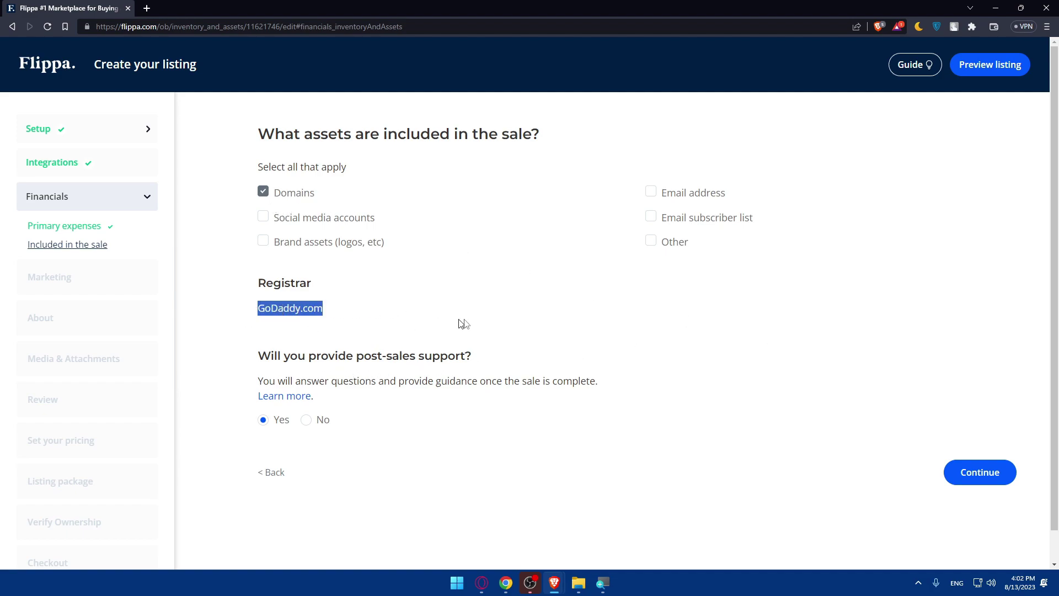
left_click_drag(465, 355, 448, 356)
left_click(312, 372)
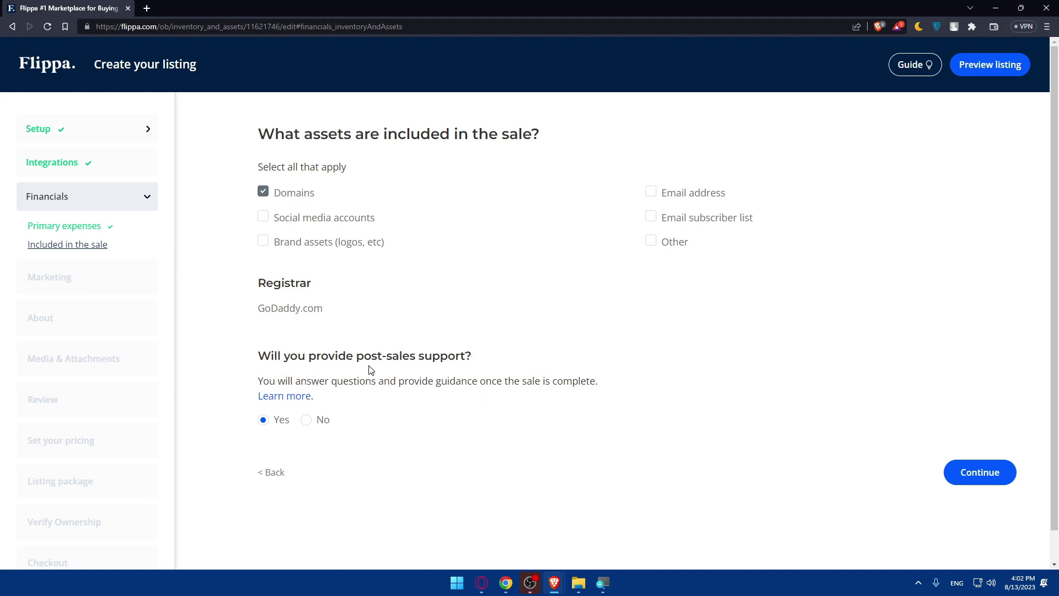
Answer No to post-sales support and continue to the Marketing step
left_click(306, 421)
left_click(263, 420)
left_click(305, 420)
left_click(263, 421)
left_click(307, 420)
left_click(961, 473)
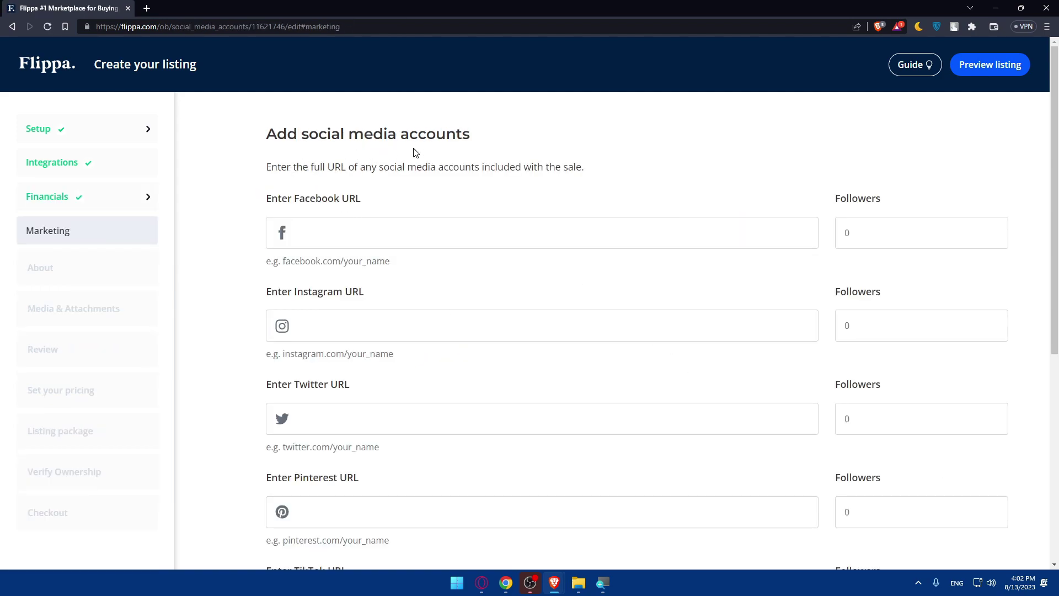
Leave the social media account URLs empty and continue past that form
scroll(433, 166, "down", 5)
scroll(463, 225, "up", 5)
scroll(463, 225, "down", 5)
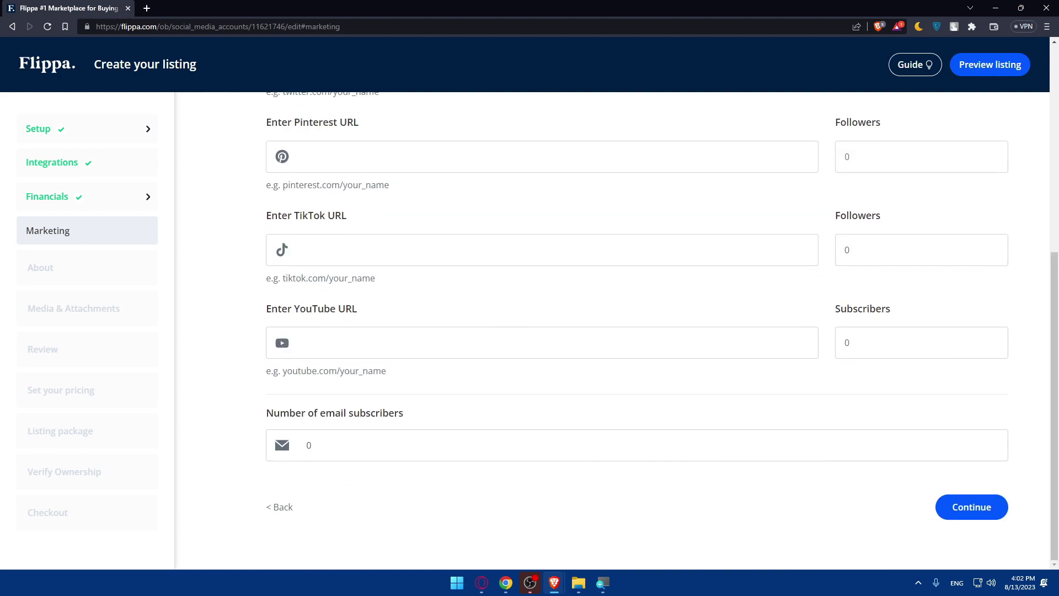
left_click(948, 506)
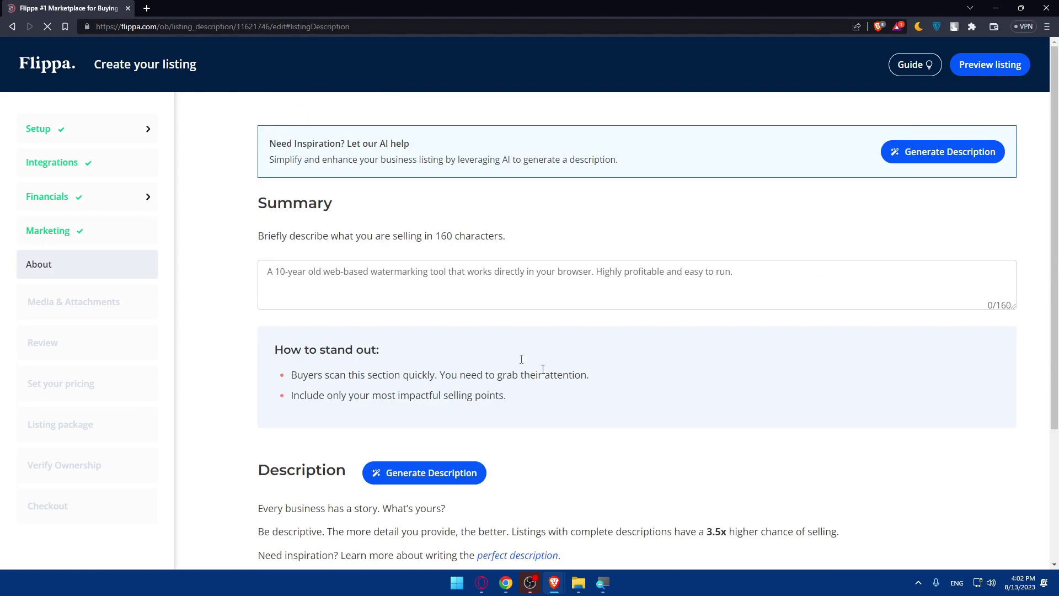
Revisit the Marketing step, review the Facebook URL field and continue again
left_click(80, 234)
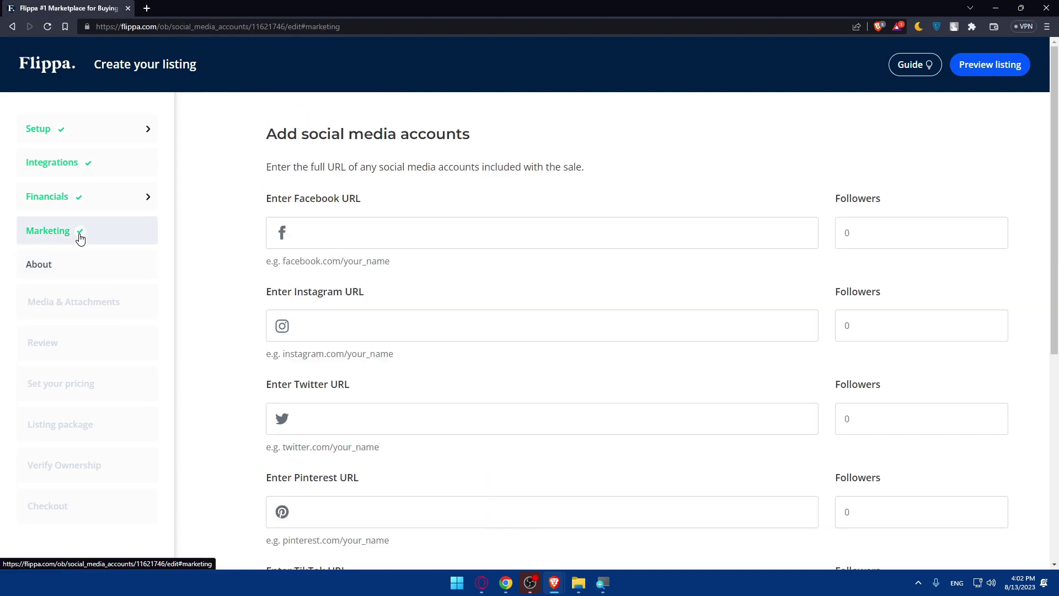
left_click(308, 232)
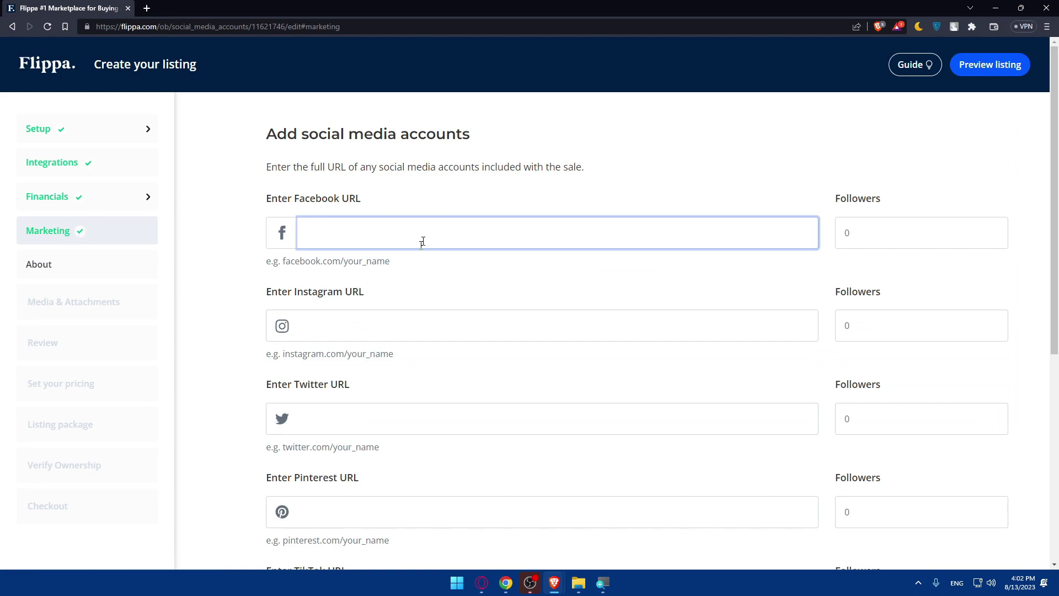
left_click_drag(283, 261, 432, 273)
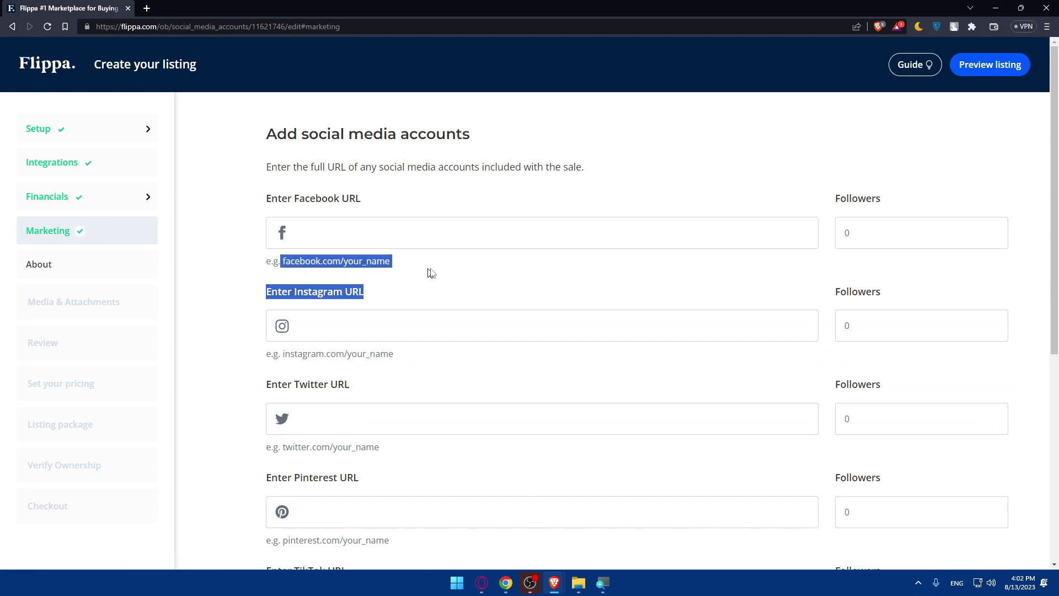
left_click(283, 261)
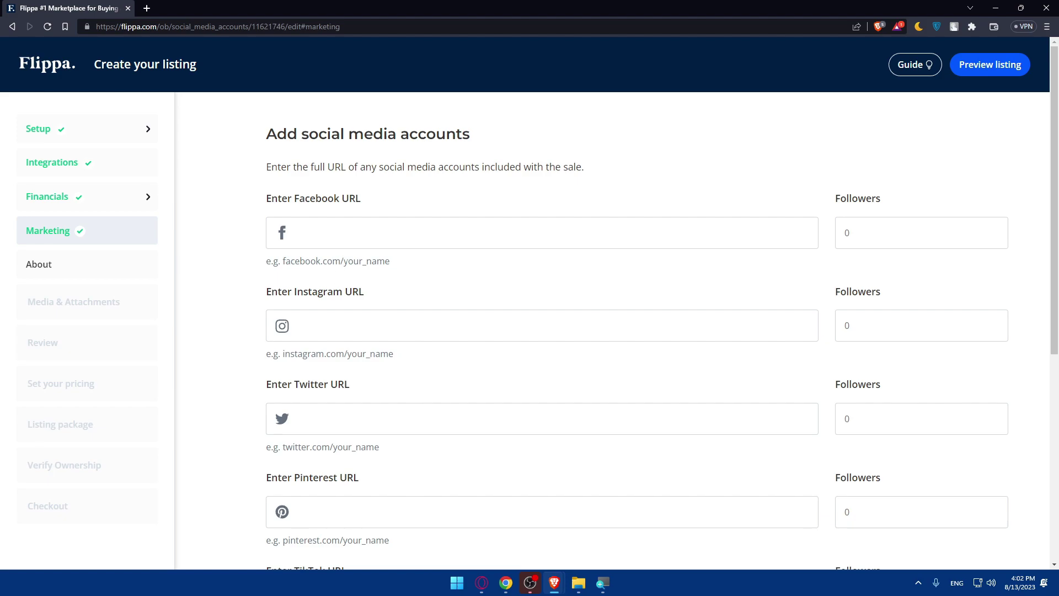
mouse_move(348, 261)
left_mouse_down()
mouse_move(395, 267)
mouse_move(348, 260)
left_mouse_up()
scroll(381, 353, "down", 3)
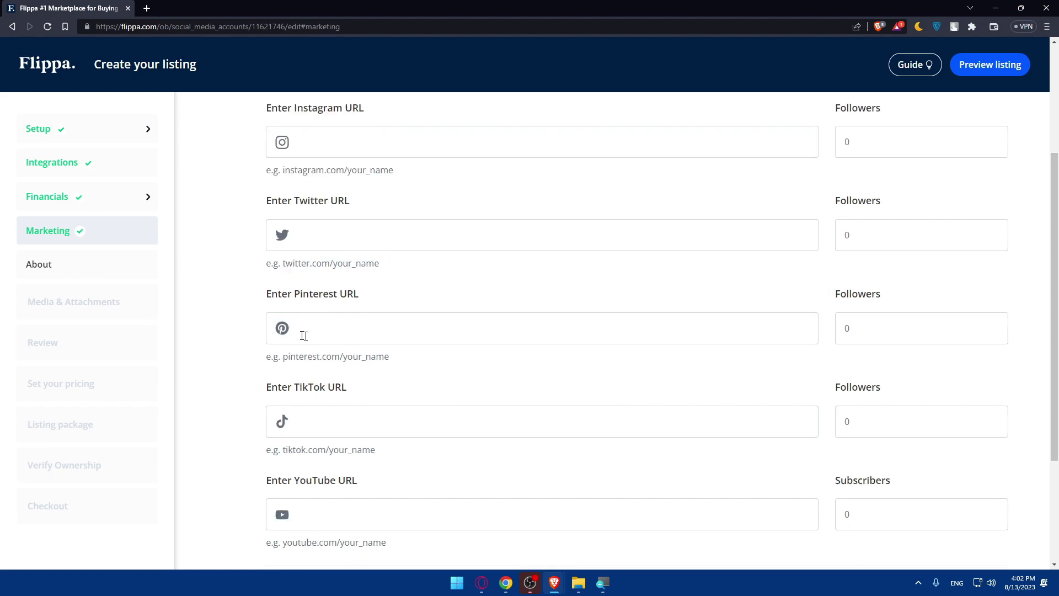
scroll(334, 253, "down", 2)
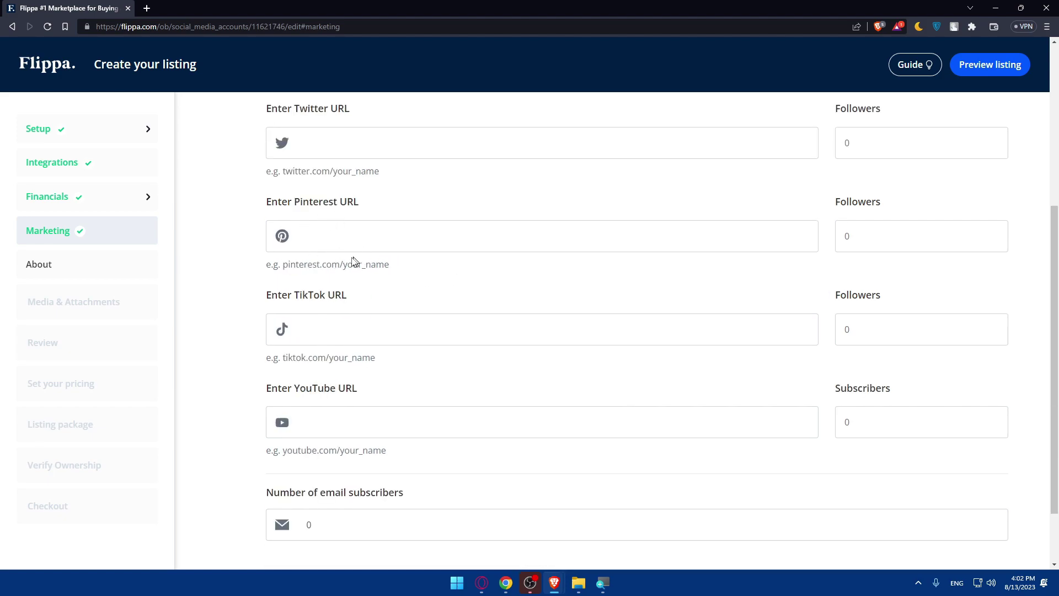
scroll(338, 232, "down", 2)
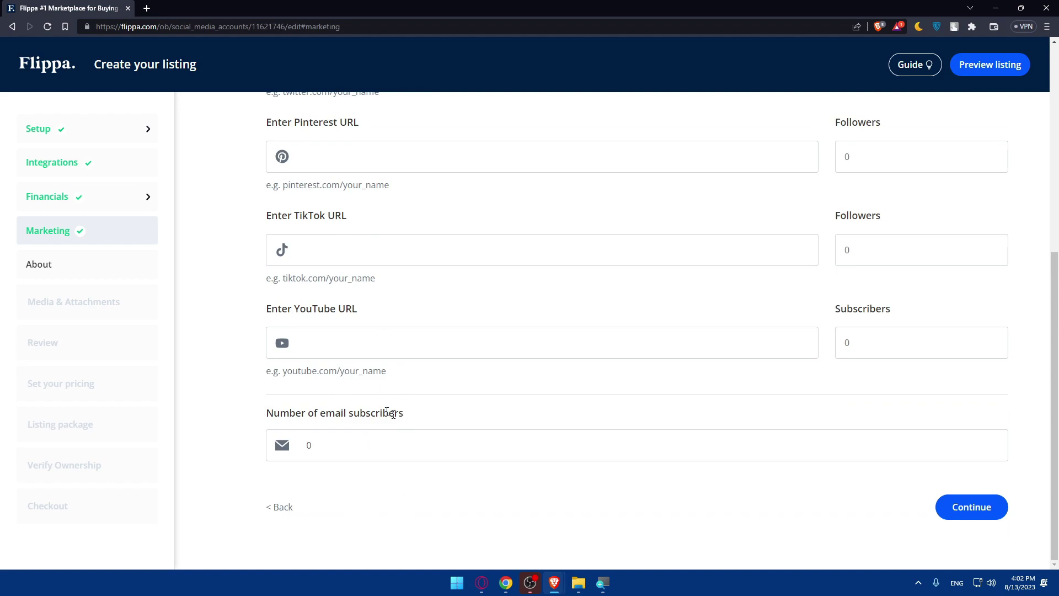
left_click(984, 515)
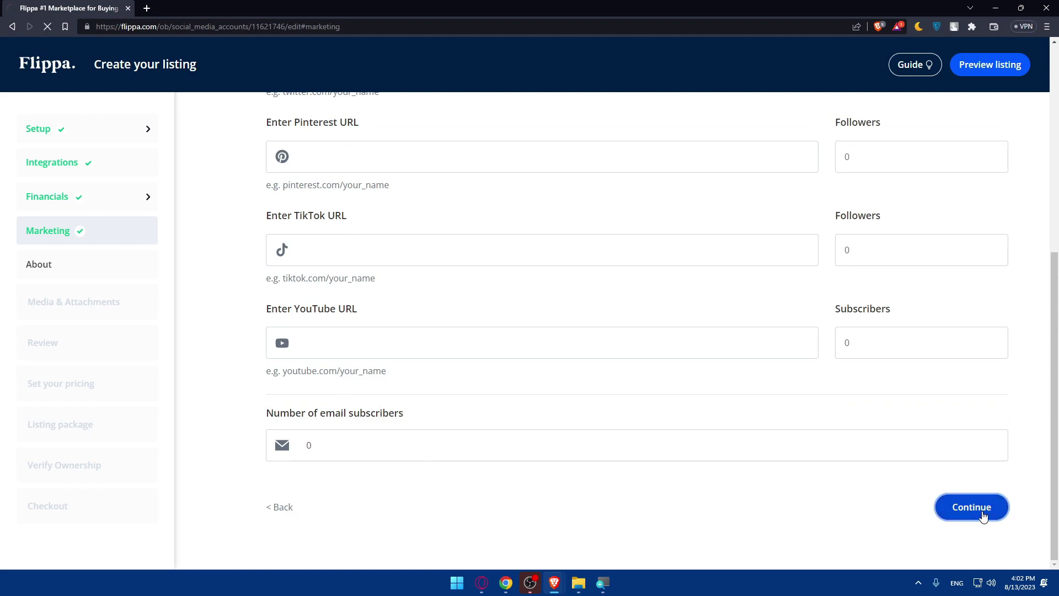
Return to Marketing, set email subscribers to 87 and continue to the About summary page
left_click(99, 228)
scroll(464, 461, "down", 5)
left_click(343, 457)
key("ctrl+a")
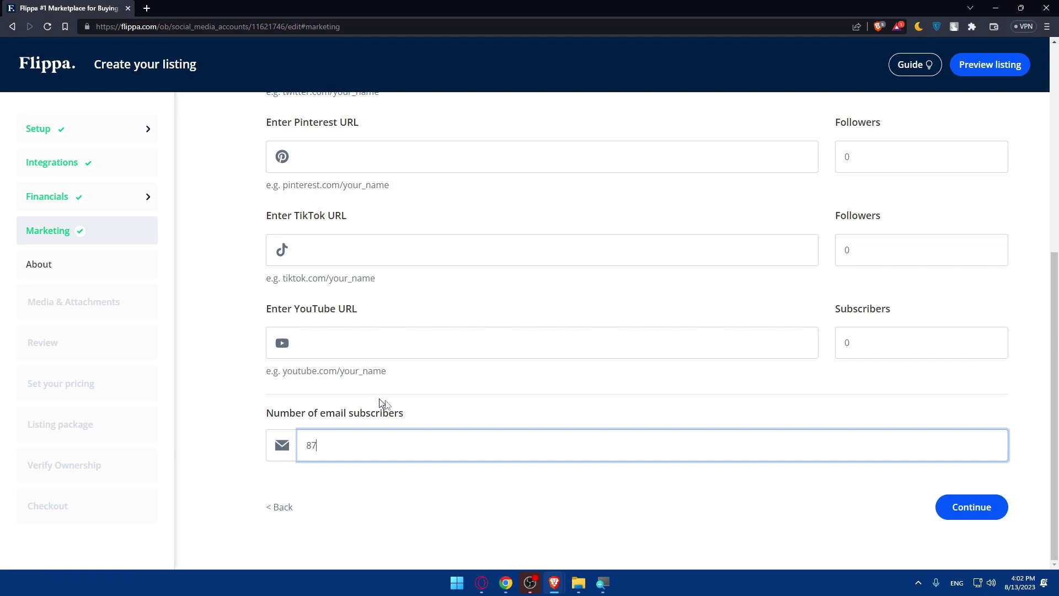
left_click(961, 504)
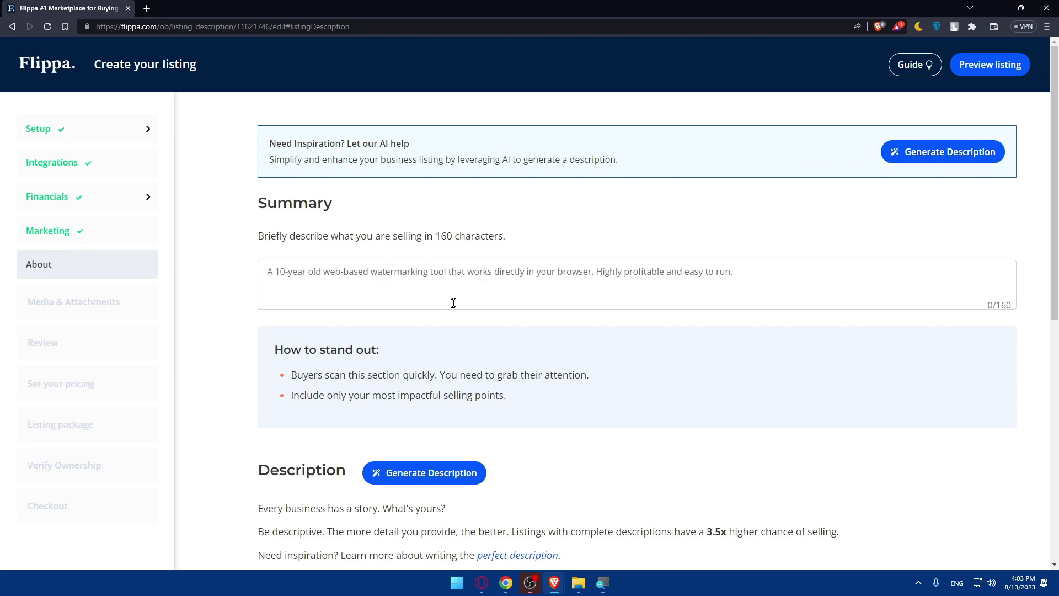
Fill the summary with AI text, then delete the &quot; codes from its end and start
left_click(916, 152)
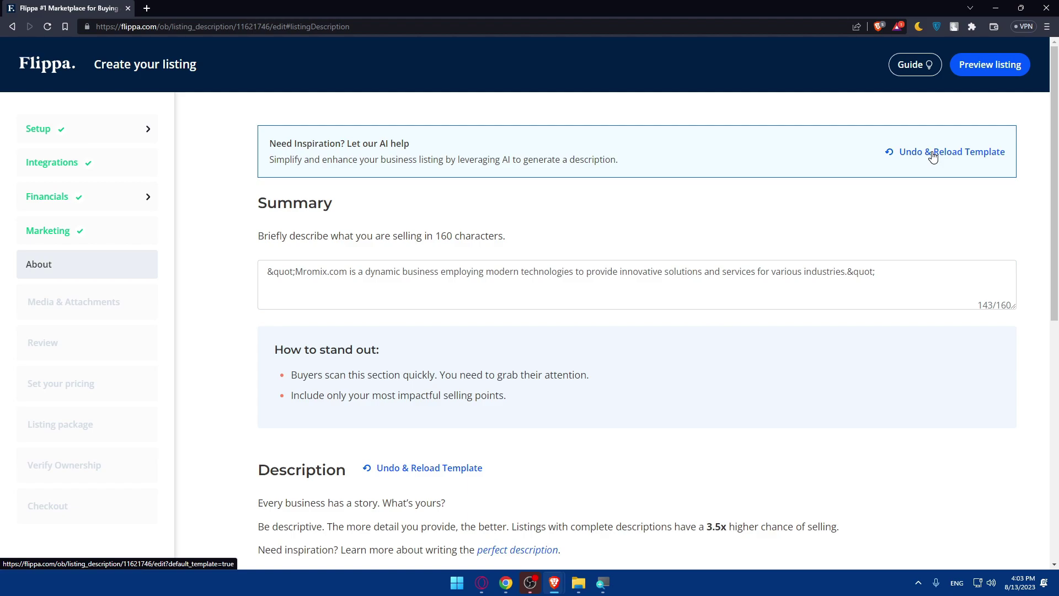
left_click_drag(927, 289, 670, 284)
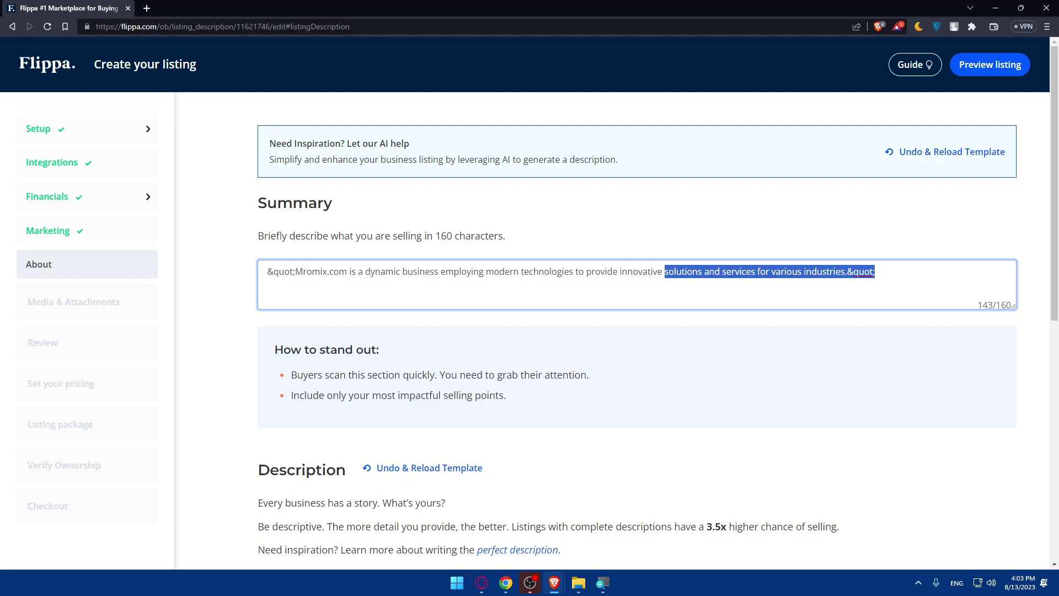
left_click_drag(293, 272, 847, 272)
key("BackSpace")
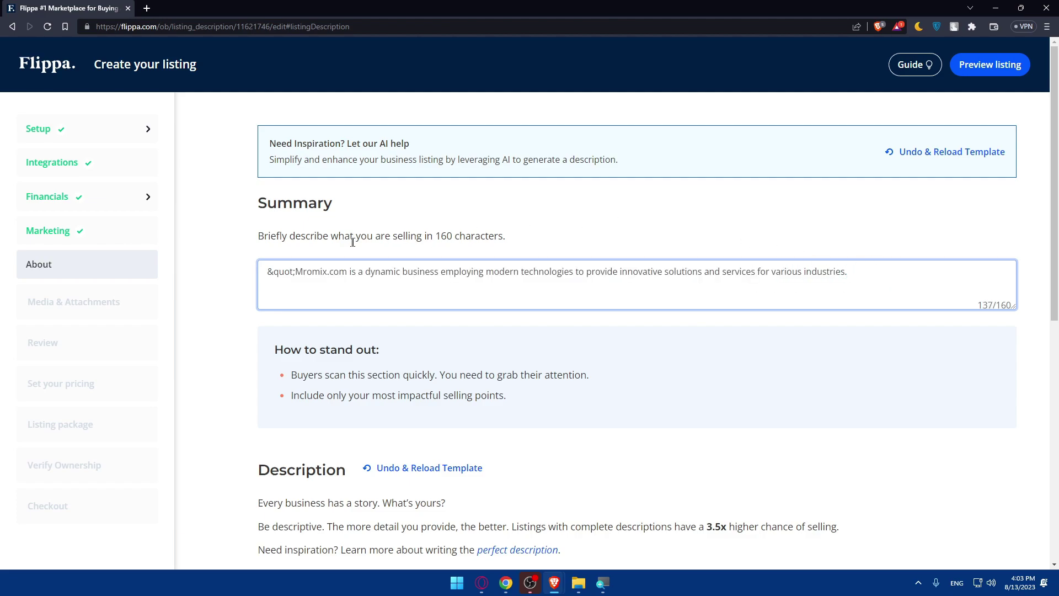
left_click_drag(295, 272, 241, 280)
key("BackSpace")
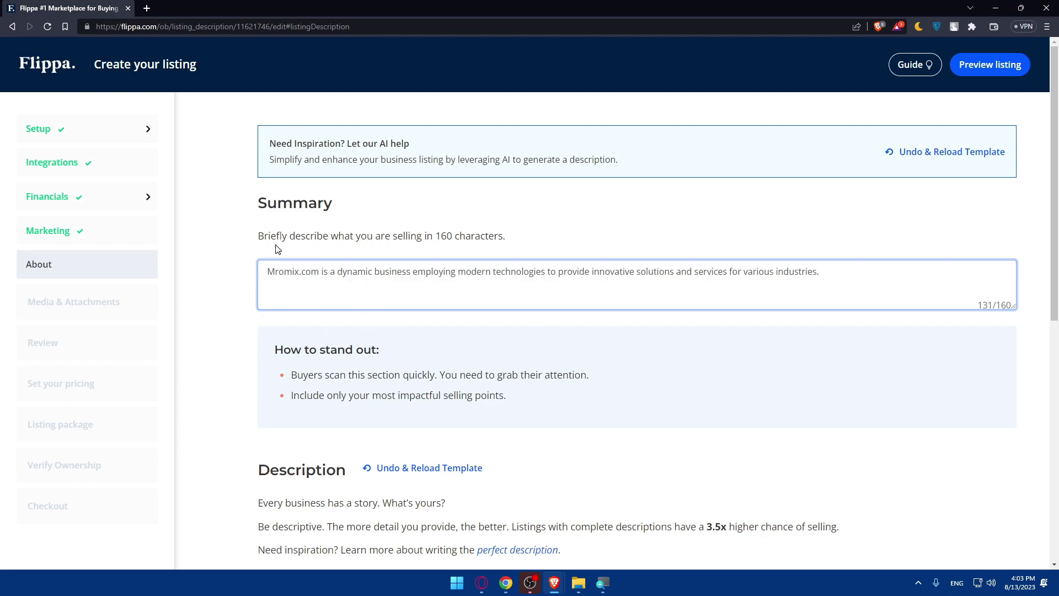
left_click(450, 251)
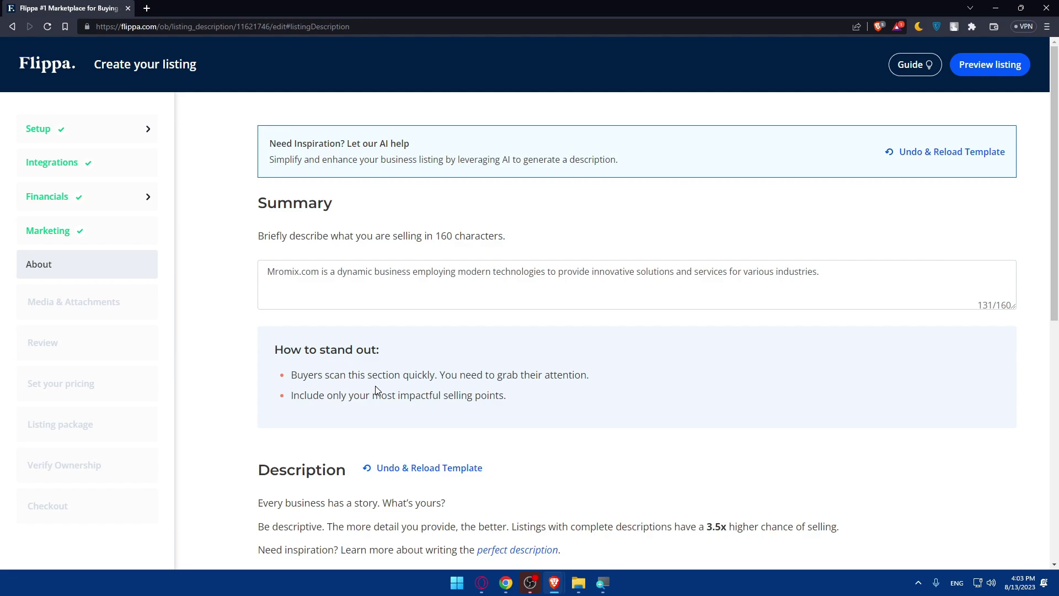
Review the generated About description, leaving its text unchanged
scroll(485, 389, "down", 2)
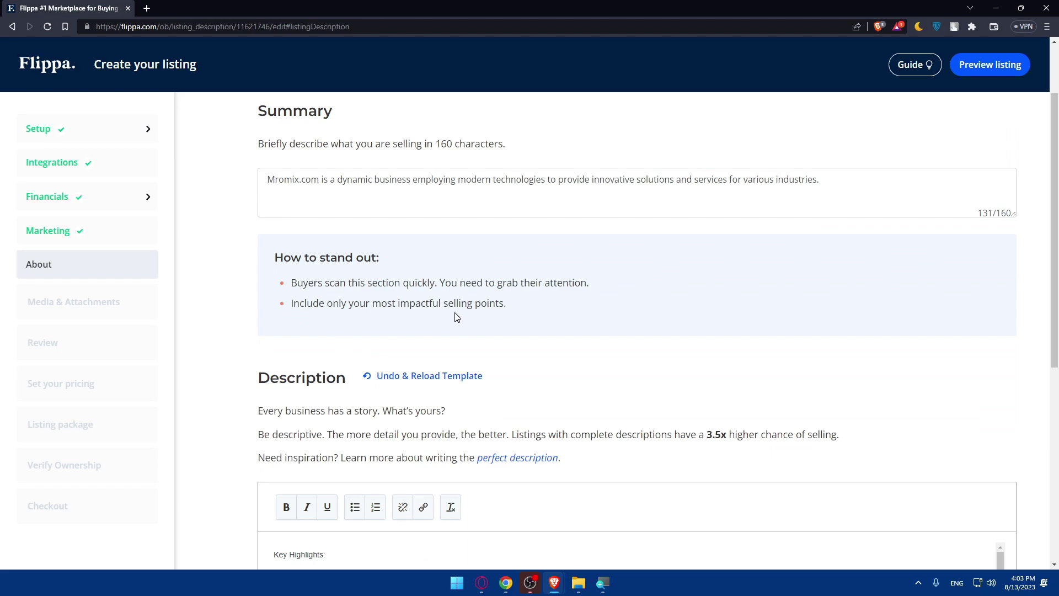
scroll(400, 204, "down", 3)
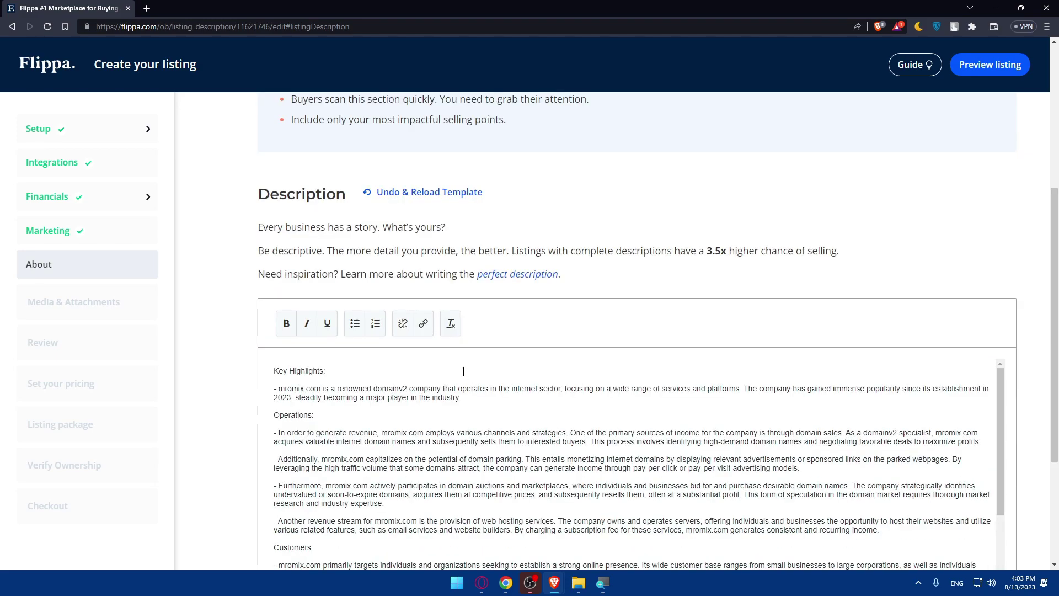
scroll(401, 283, "up", 5)
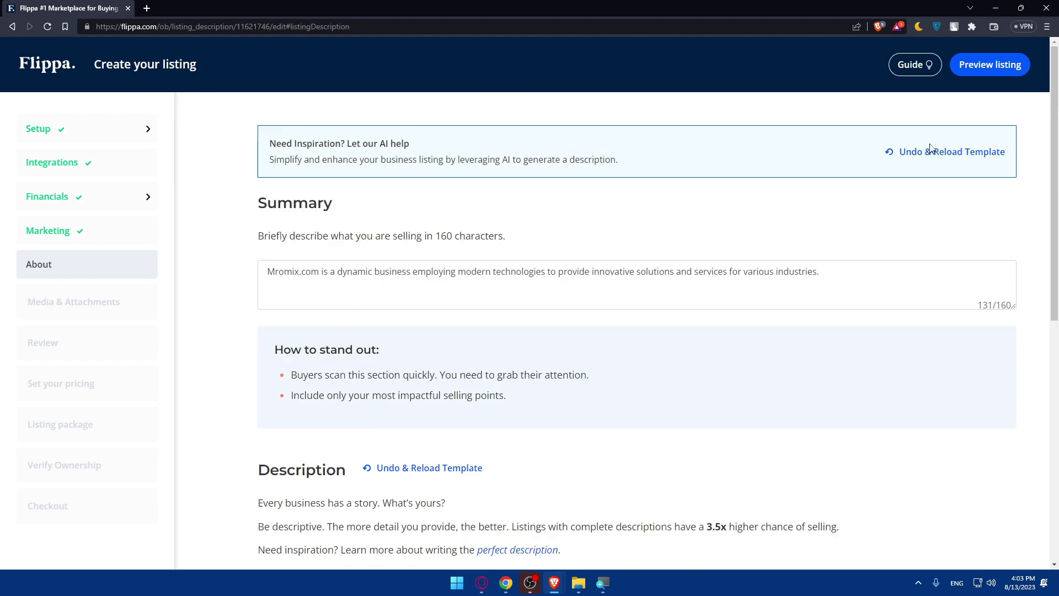
scroll(406, 238, "down", 6)
scroll(406, 238, "up", 6)
scroll(470, 259, "down", 6)
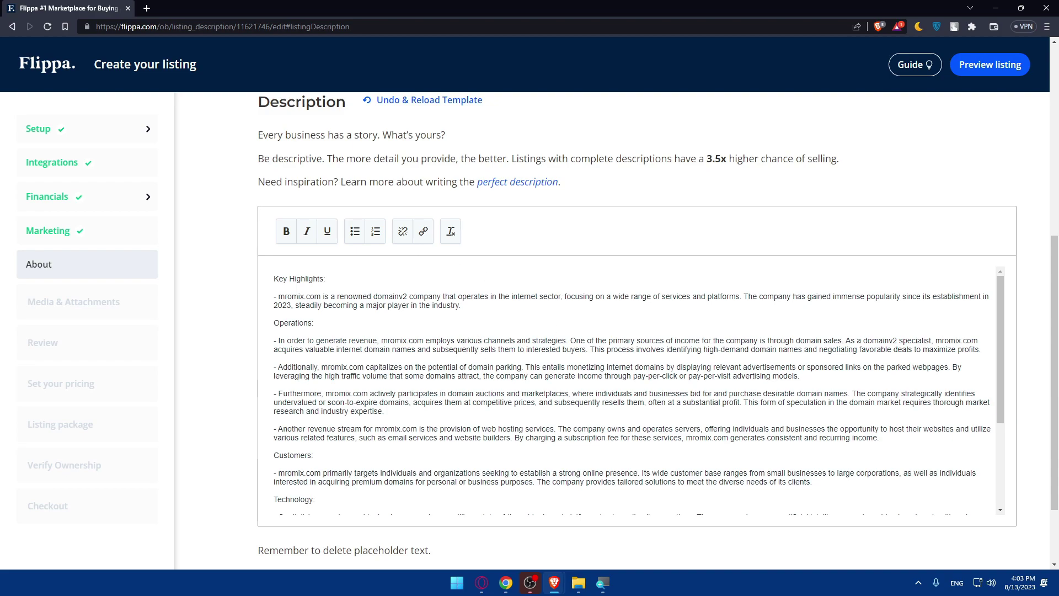
left_click_drag(462, 341, 364, 331)
left_click(441, 394)
Submit the About step to move on to Media & Attachments
scroll(440, 393, "down", 3)
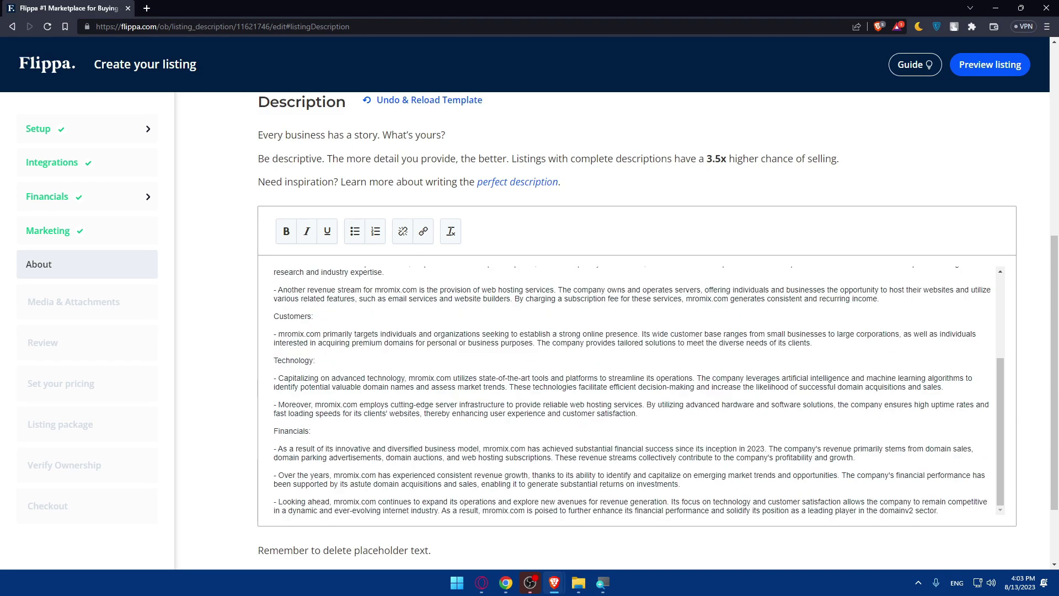
scroll(440, 394, "up", 3)
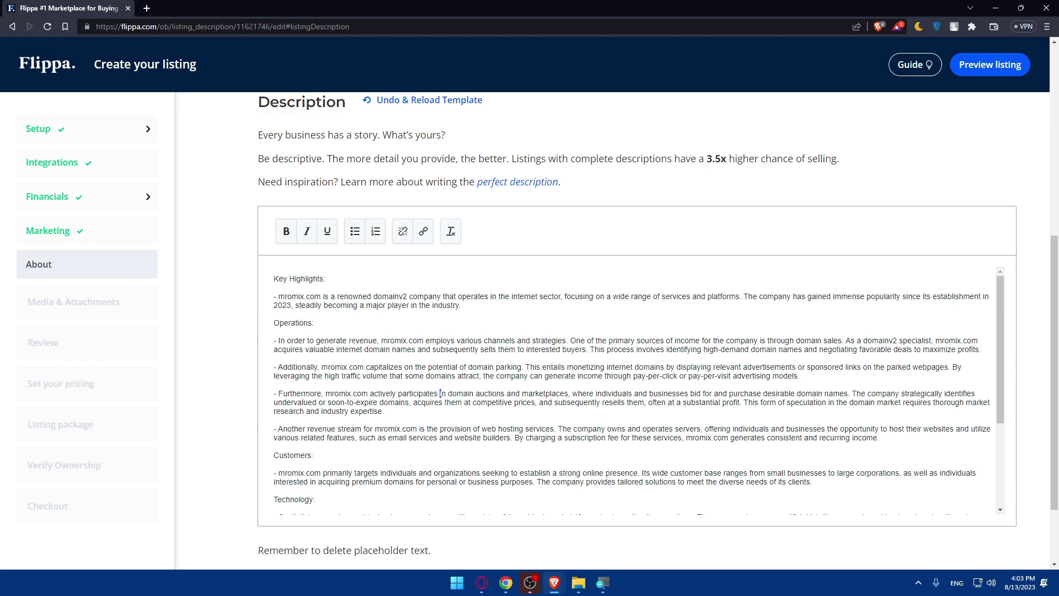
scroll(440, 393, "up", 2)
scroll(351, 422, "down", 3)
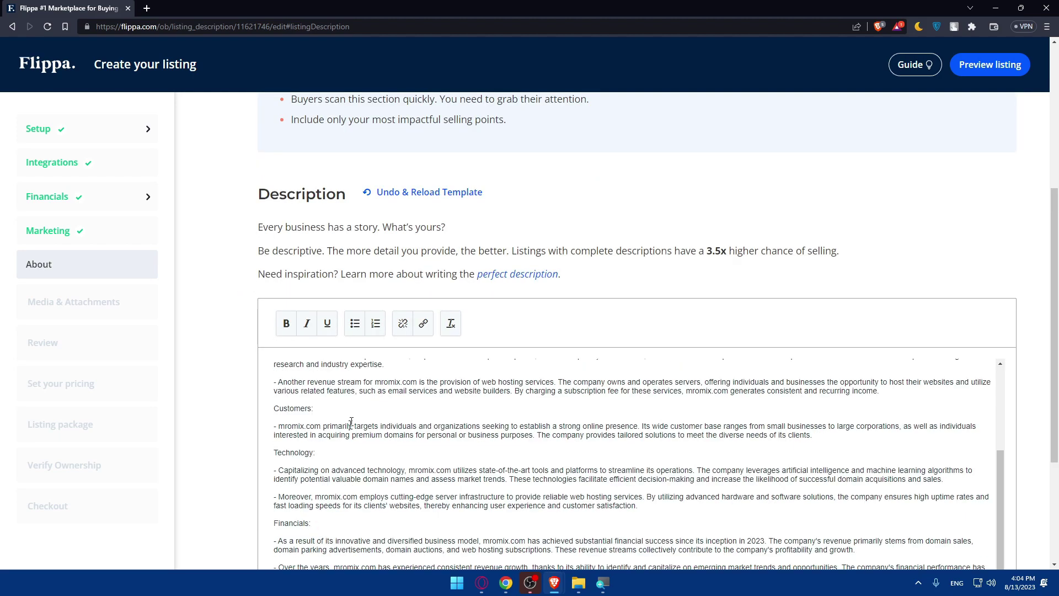
scroll(351, 422, "down", 3)
left_click(979, 503)
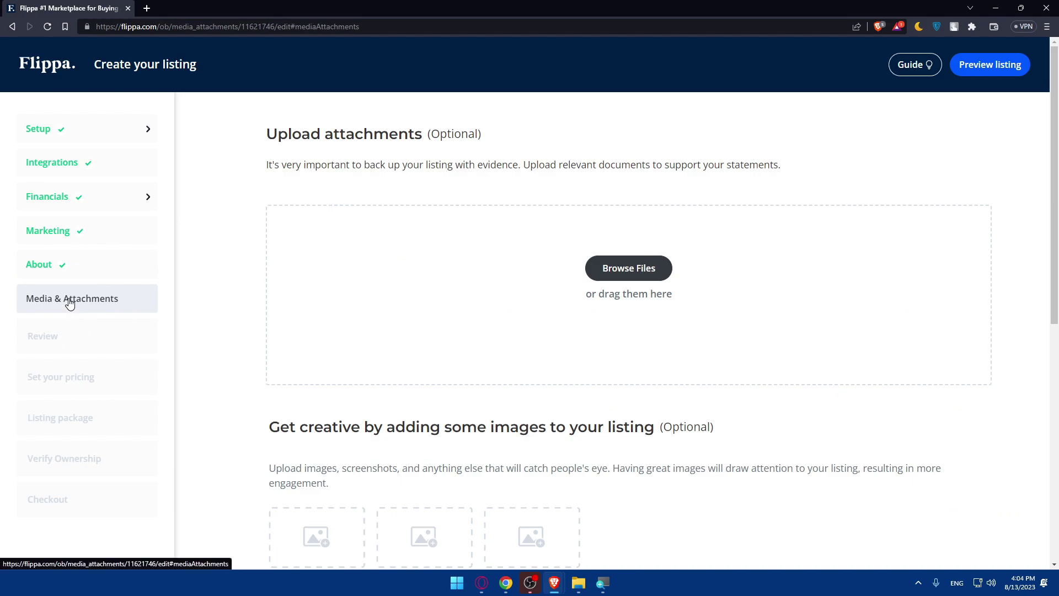
Continue past Media & Attachments without uploading files and look over the Review page
scroll(70, 303, "down", 3)
scroll(427, 426, "down", 2)
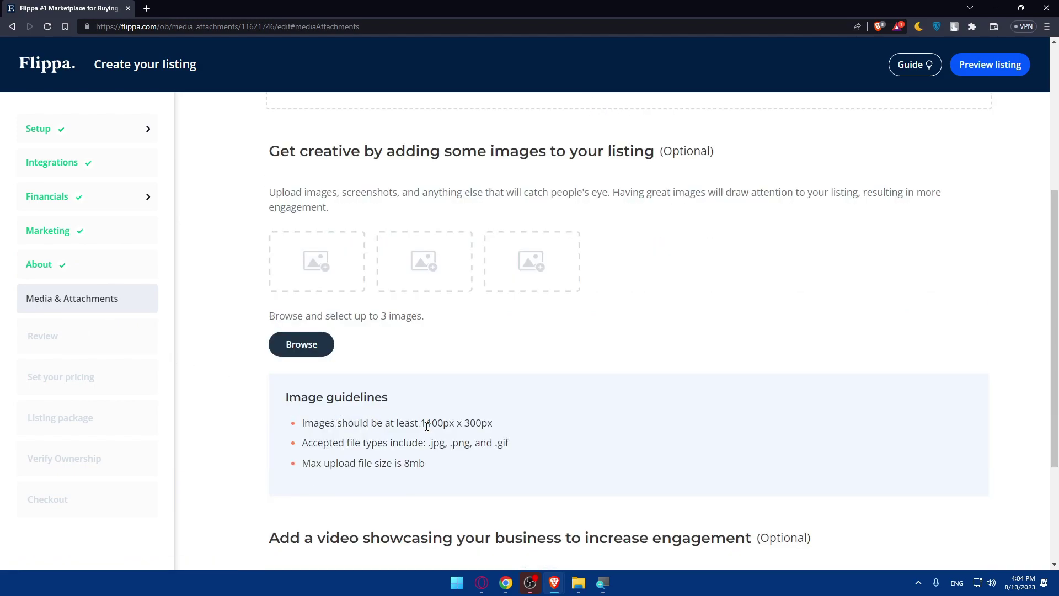
scroll(427, 426, "down", 3)
left_click(957, 508)
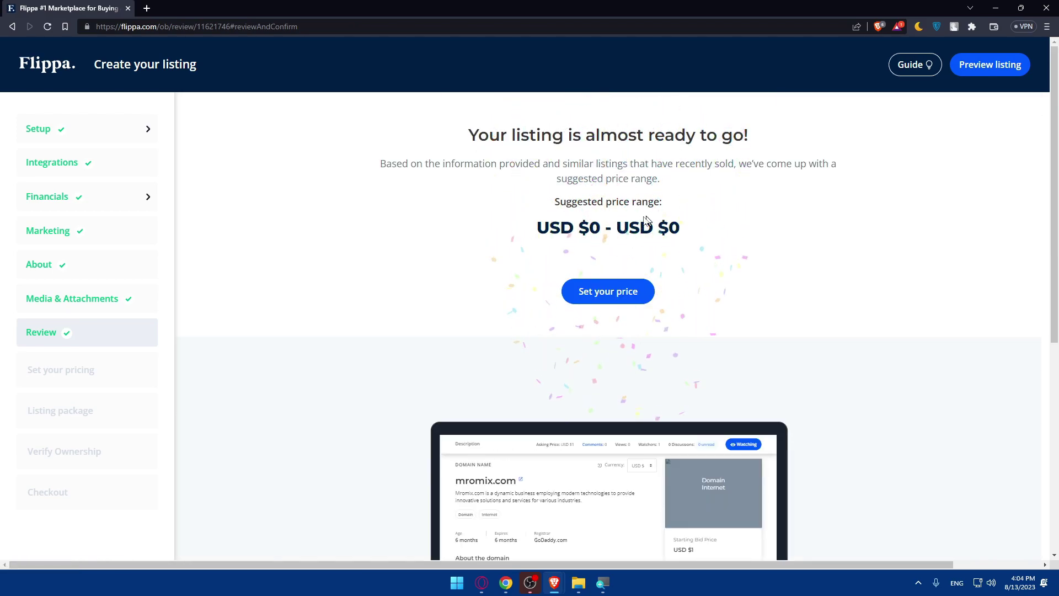
scroll(428, 335, "down", 3)
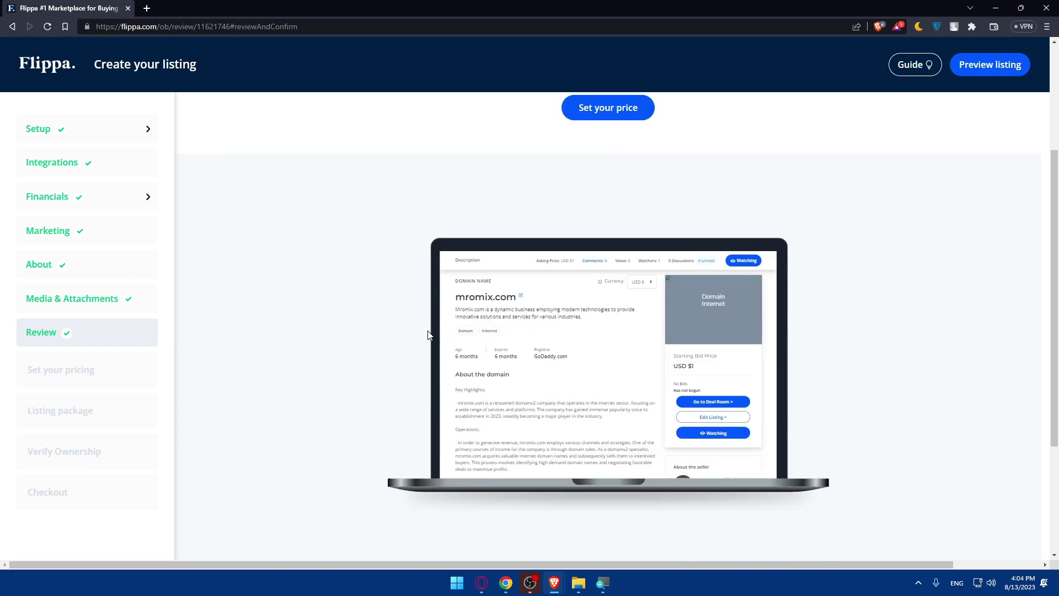
scroll(427, 335, "down", 2)
scroll(446, 326, "down", 2)
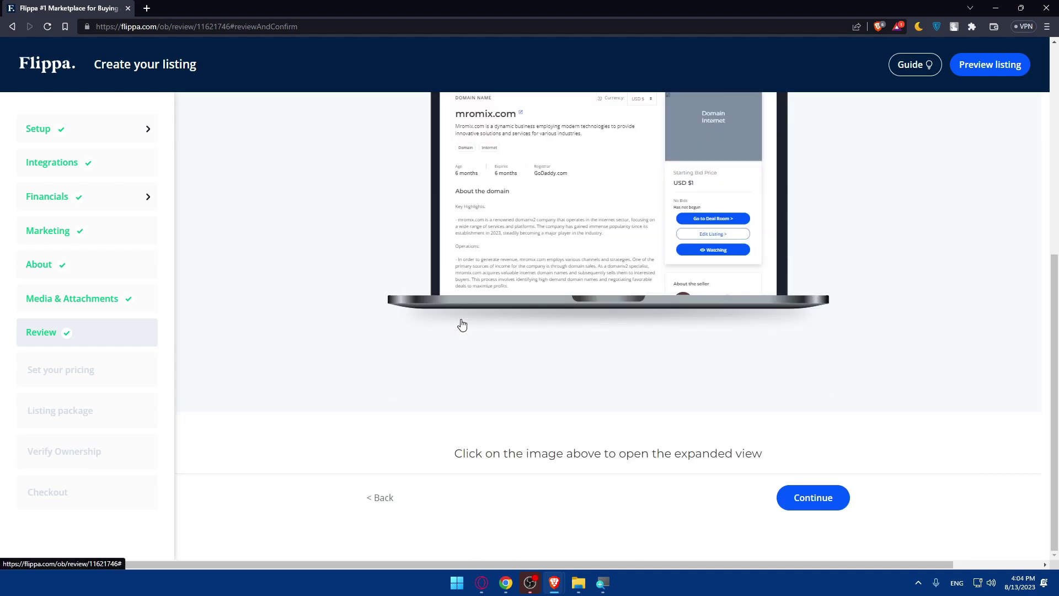
Leave the review and set a fixed Asking Price of USD 25 instead of auction
left_click(806, 497)
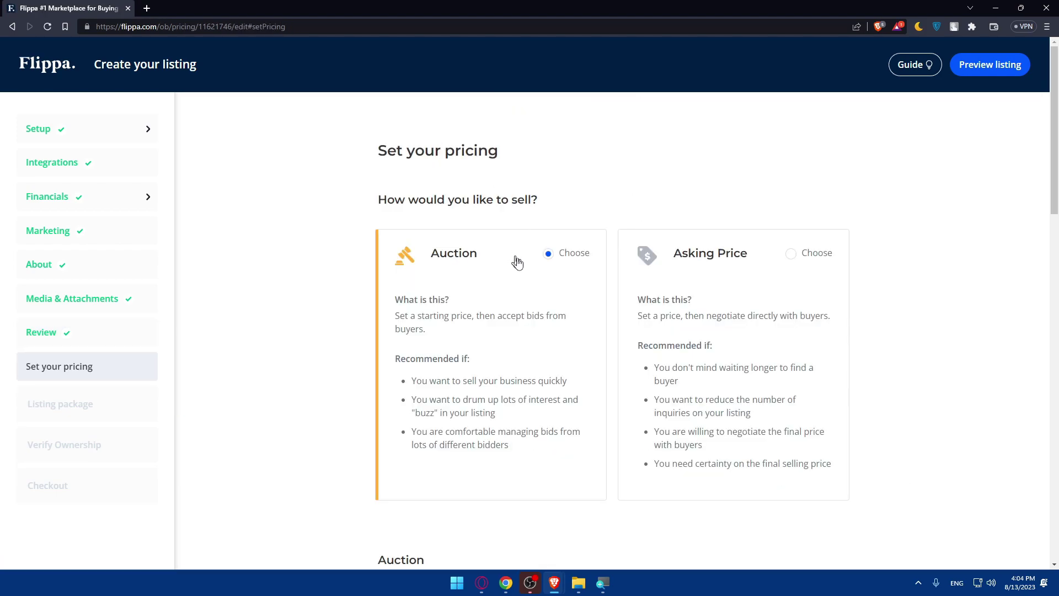
scroll(517, 262, "down", 2)
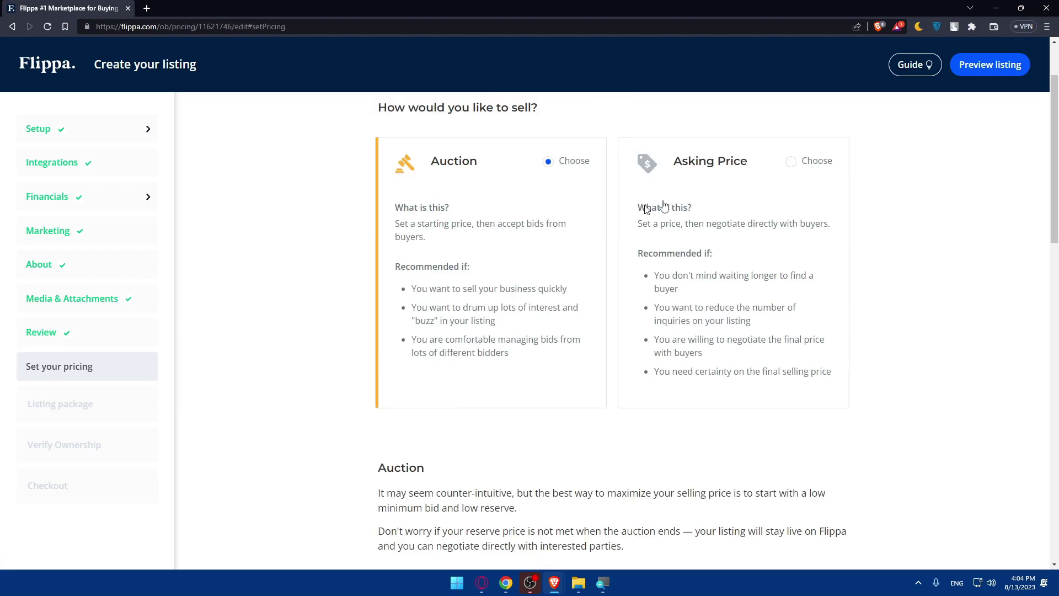
left_click(804, 173)
scroll(750, 320, "down", 7)
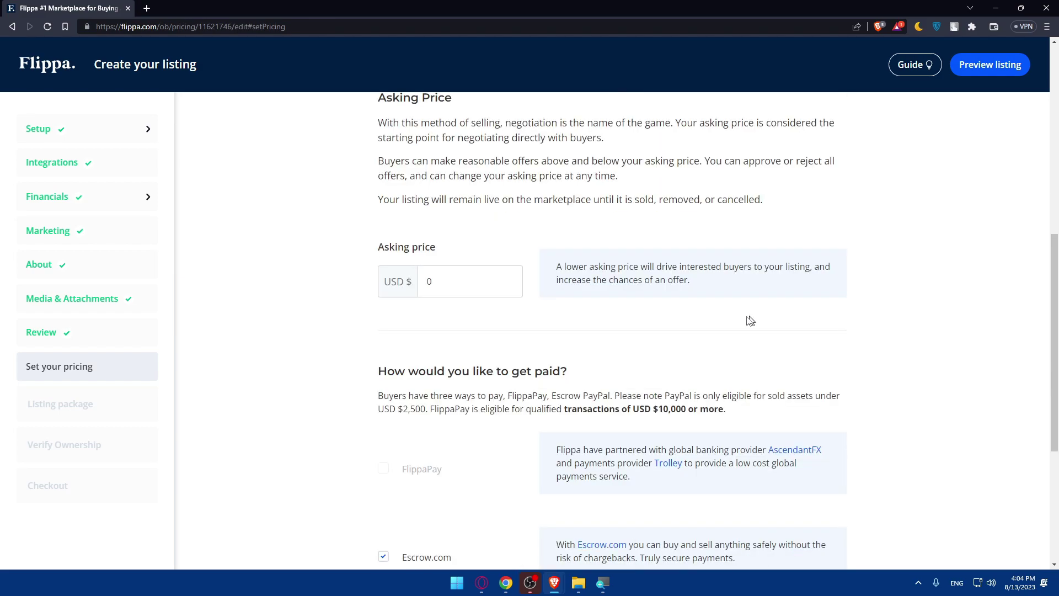
left_click(446, 287)
type("25")
scroll(459, 267, "down", 5)
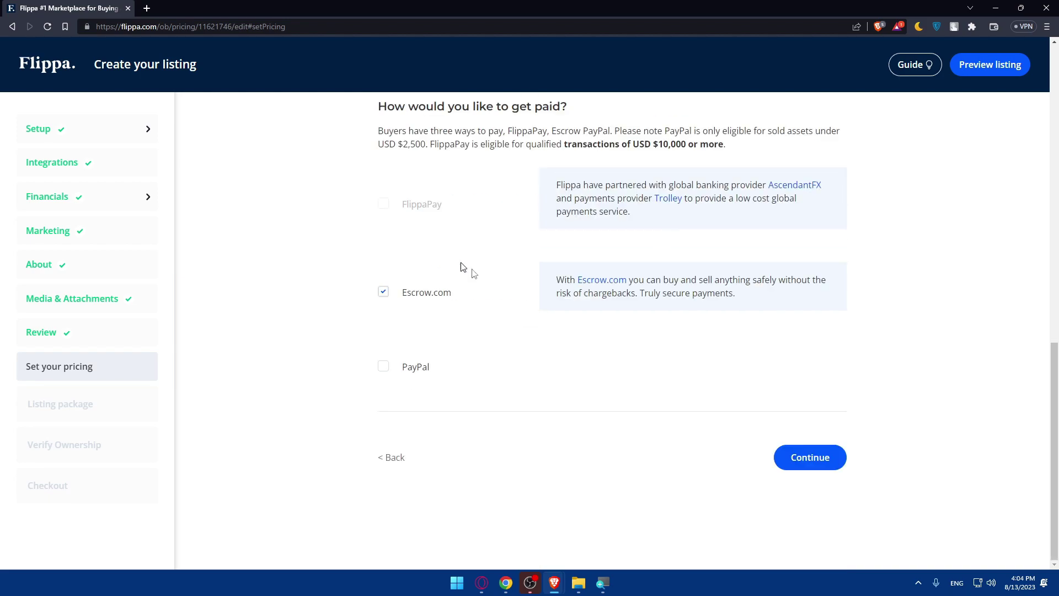
left_click(804, 464)
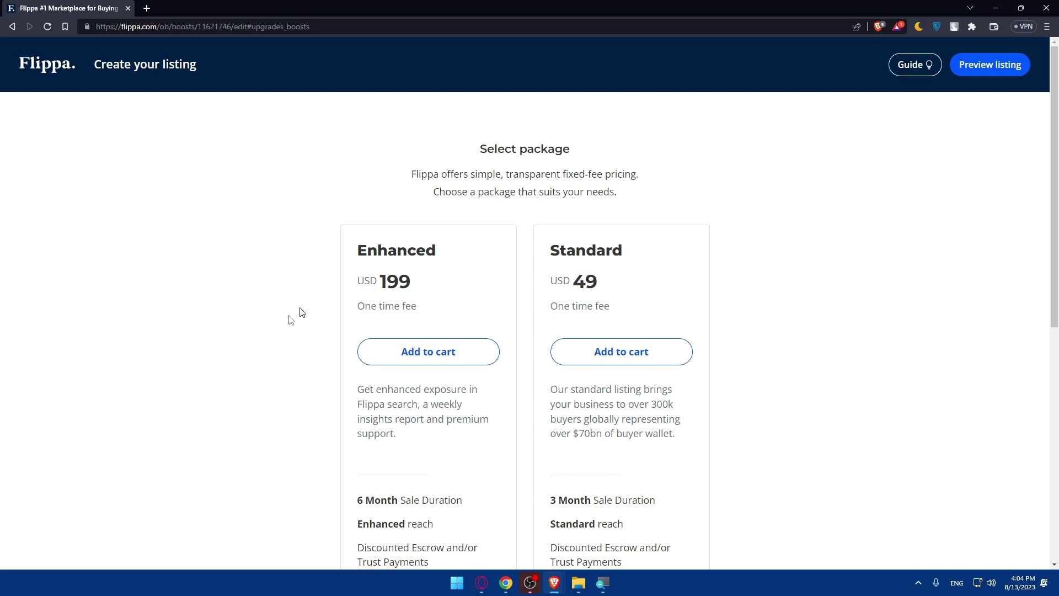
Add the Standard USD 49 package to the cart and skip ownership verification to checkout
left_click_drag(416, 307, 625, 308)
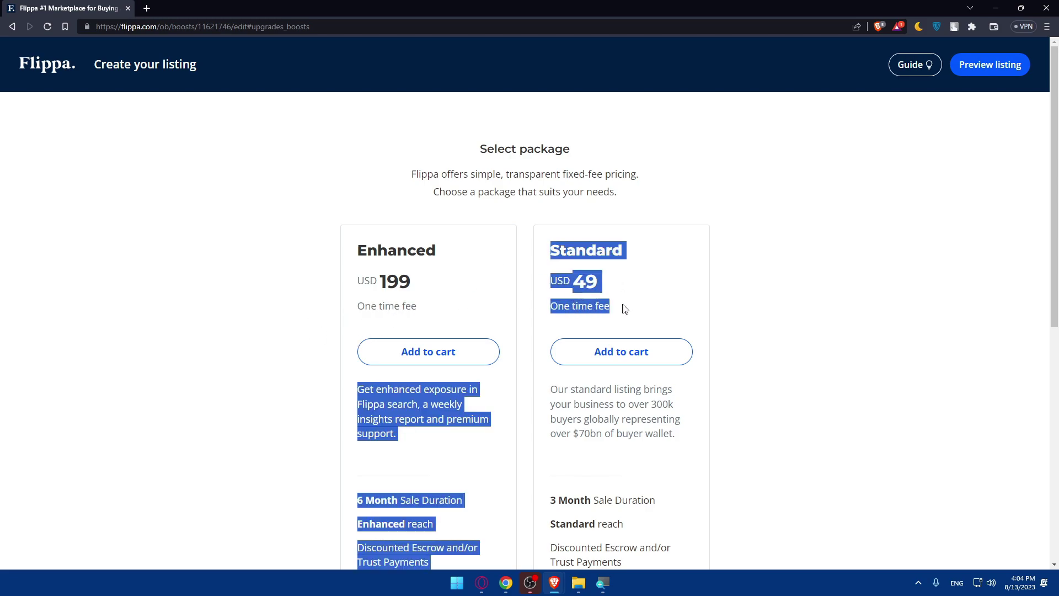
left_click(793, 290)
scroll(525, 304, "down", 3)
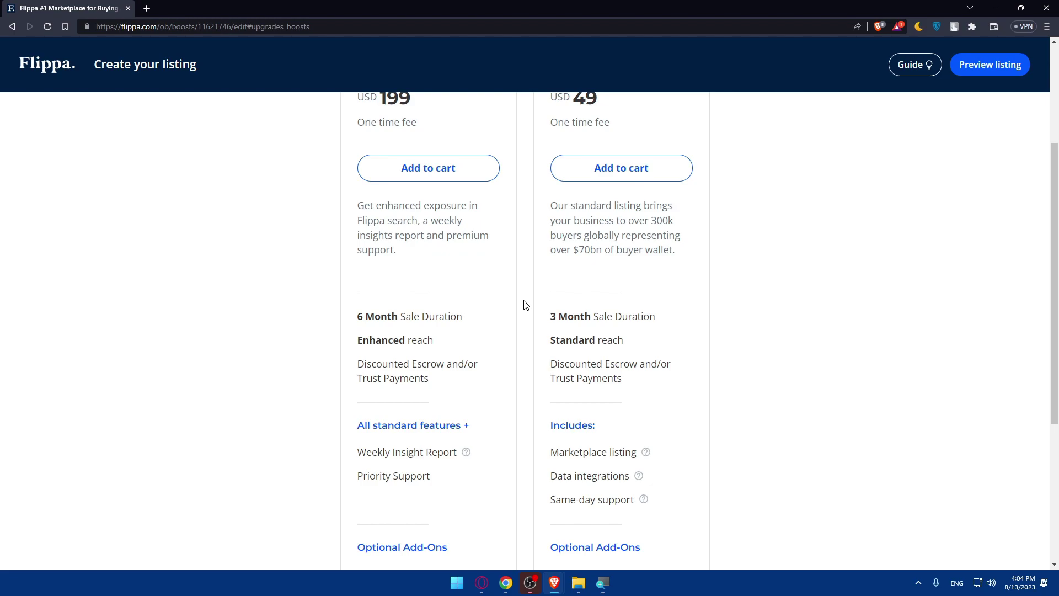
scroll(524, 305, "up", 2)
scroll(457, 332, "down", 3)
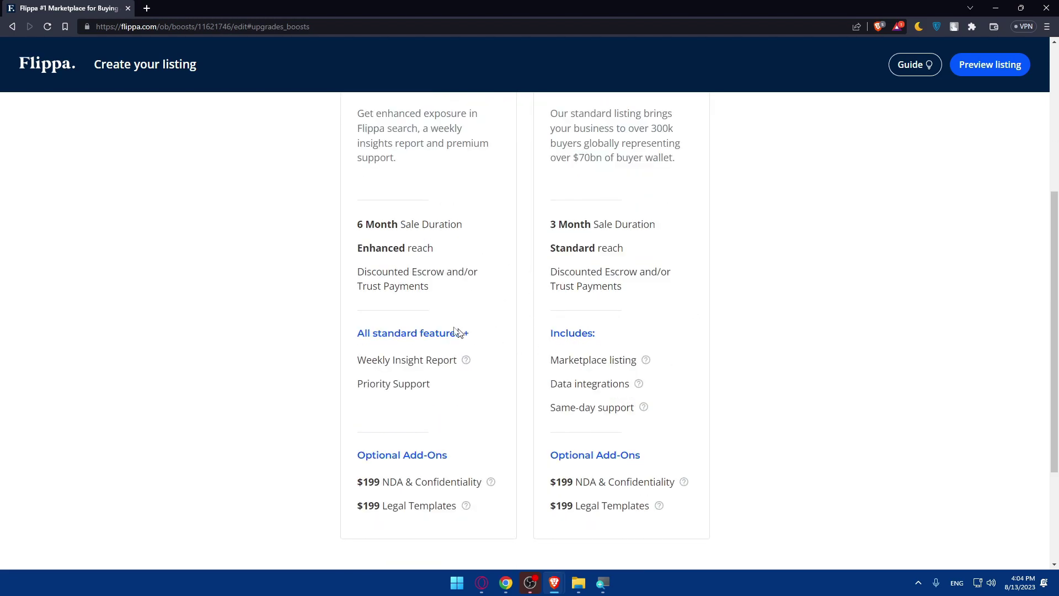
scroll(458, 333, "down", 3)
left_click(865, 451)
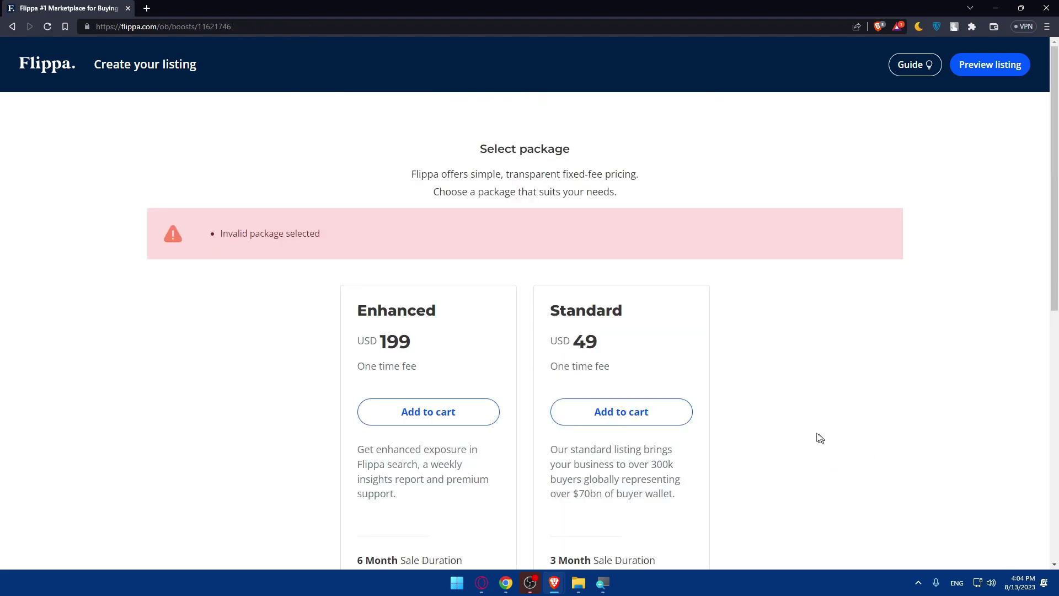
scroll(611, 389, "down", 2)
left_click(622, 334)
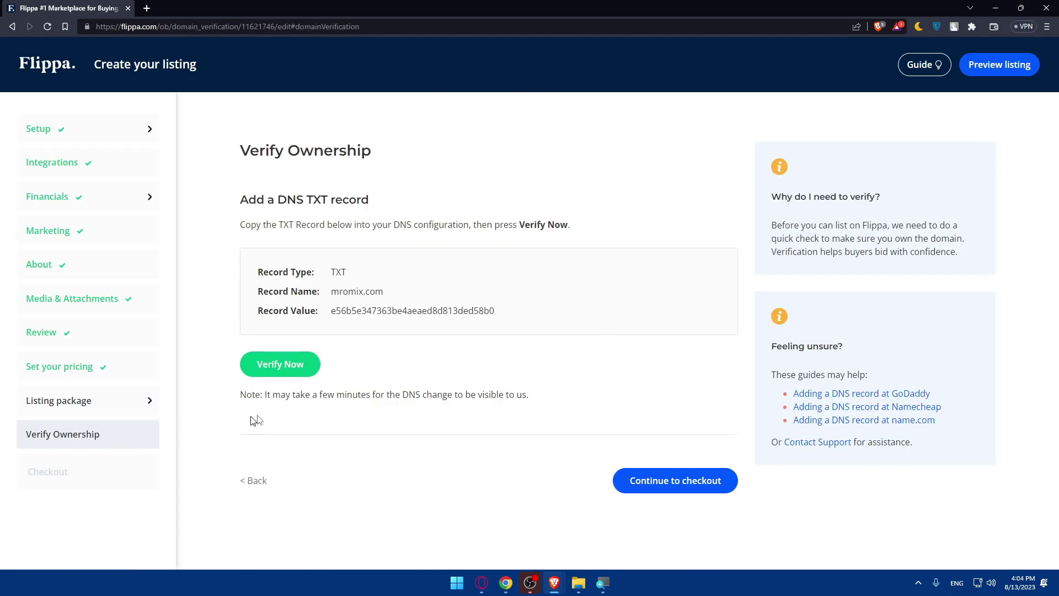
left_click(679, 481)
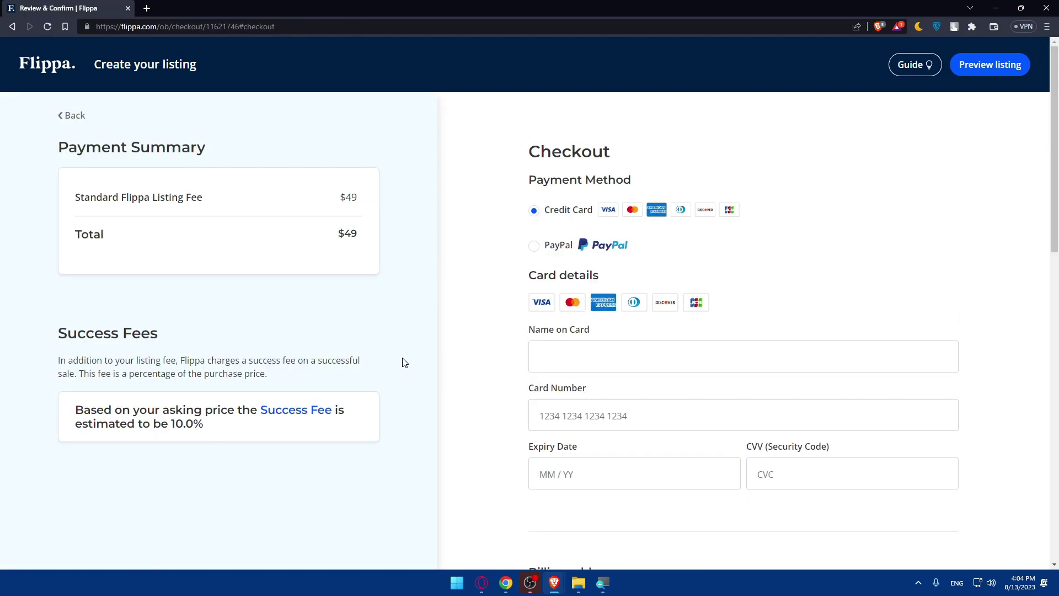
scroll(599, 269, "down", 15)
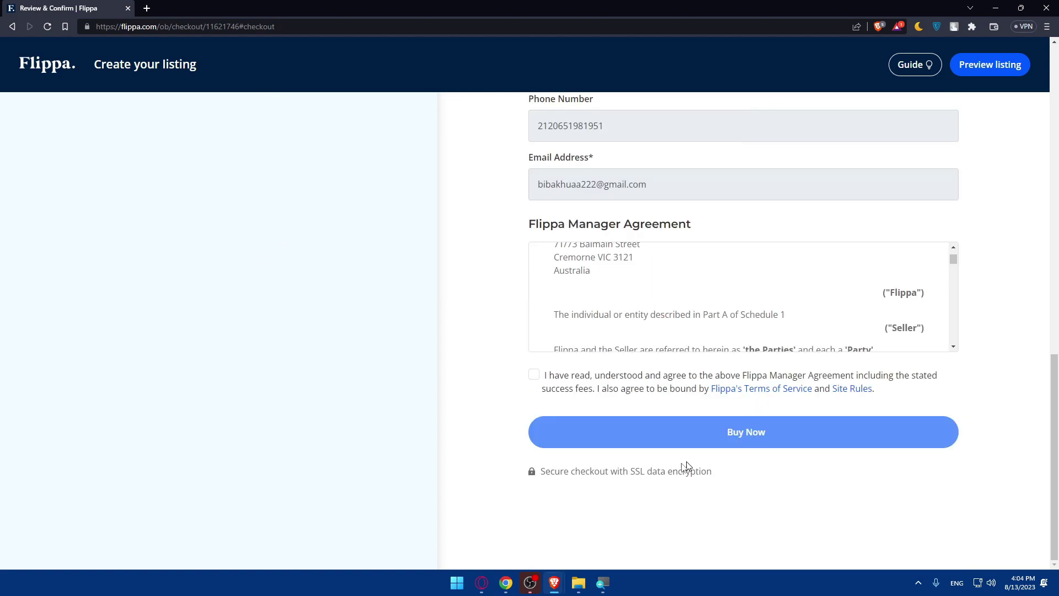